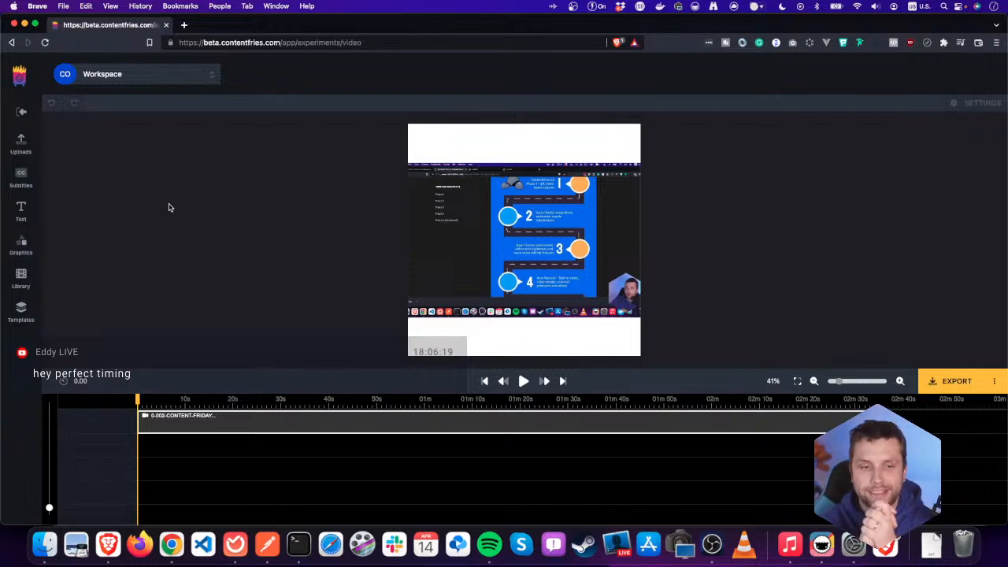
{"action": "left_click", "coordinate": [21, 144]}
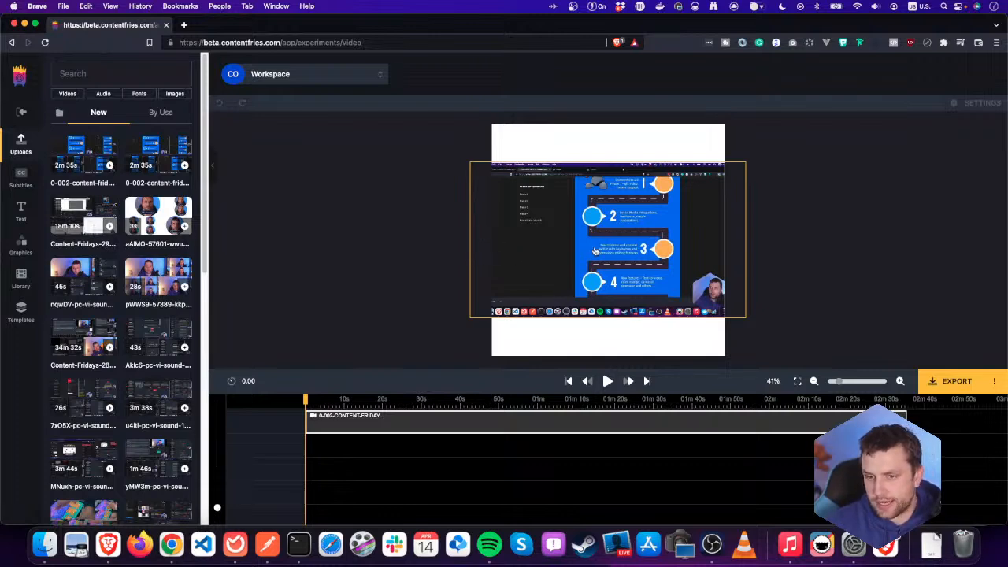
{"action": "mouse_move", "coordinate": [837, 381]}
{"action": "left_mouse_down"}
{"action": "mouse_move", "coordinate": [854, 383]}
{"action": "mouse_move", "coordinate": [837, 382]}
{"action": "left_mouse_up"}
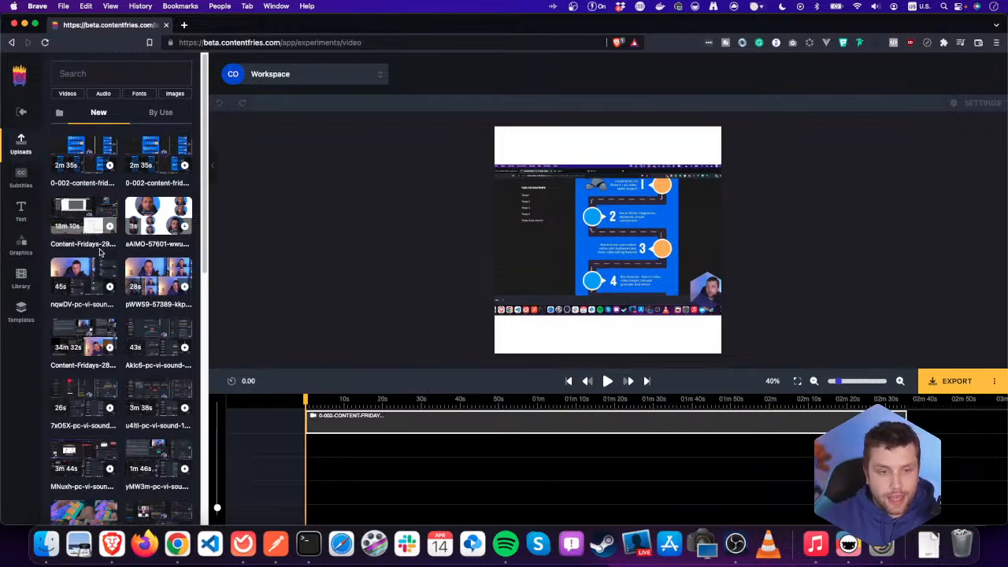
- Add a static headline to the scene and set its font size to 103 and its shadow to 28
{"action": "left_click", "coordinate": [22, 209]}
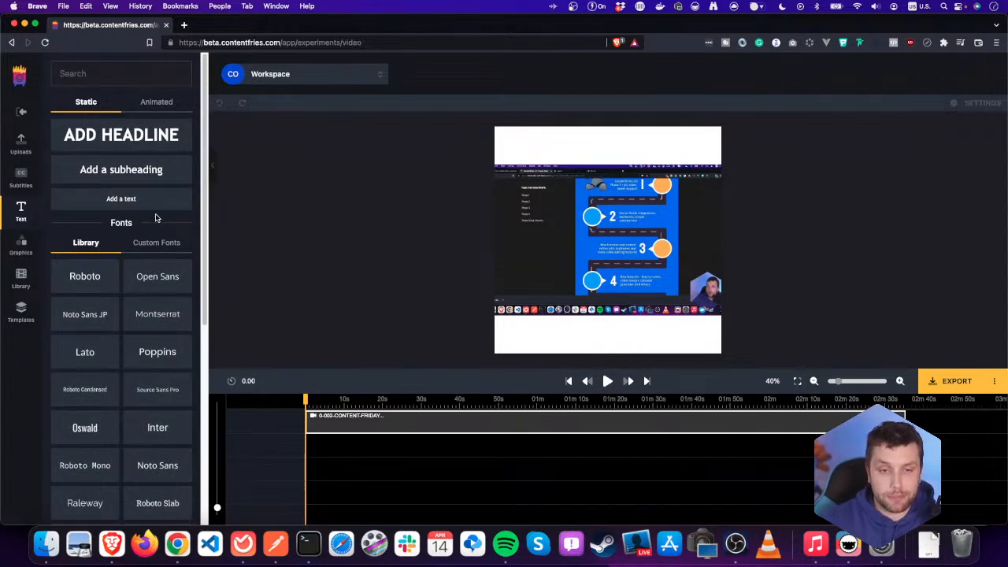
{"action": "left_click", "coordinate": [139, 140]}
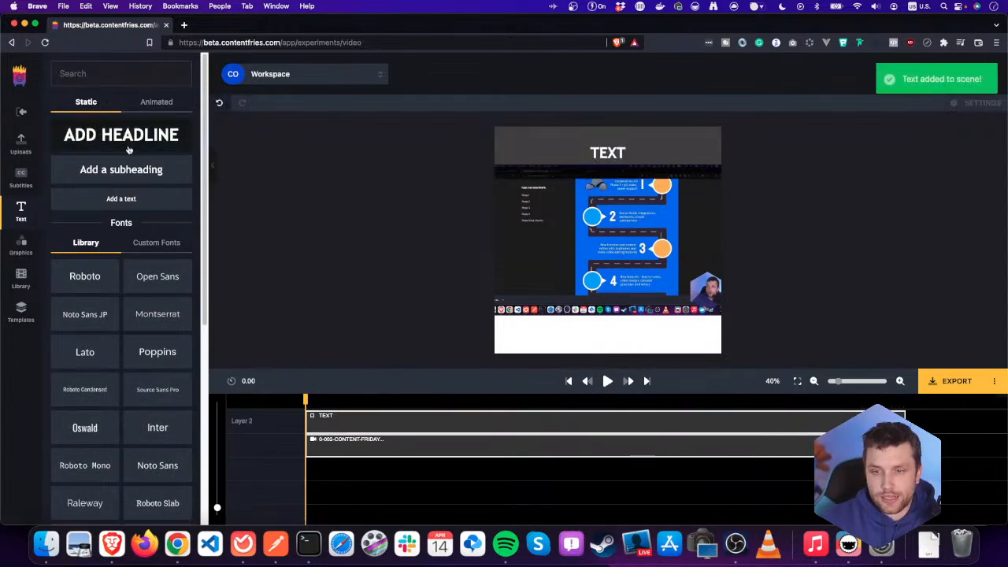
{"action": "left_click", "coordinate": [595, 144]}
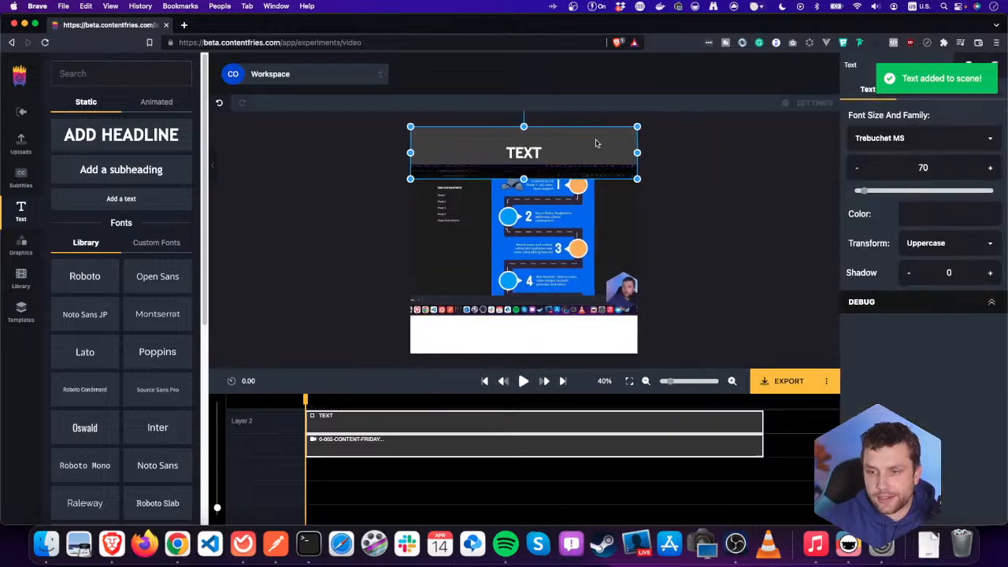
{"action": "mouse_move", "coordinate": [864, 192]}
{"action": "left_mouse_down"}
{"action": "mouse_move", "coordinate": [893, 192]}
{"action": "mouse_move", "coordinate": [872, 193]}
{"action": "left_mouse_up"}
{"action": "left_click_drag", "start_coordinate": [854, 297], "coordinate": [893, 297]}
{"action": "left_click_drag", "start_coordinate": [868, 192], "coordinate": [868, 192]}
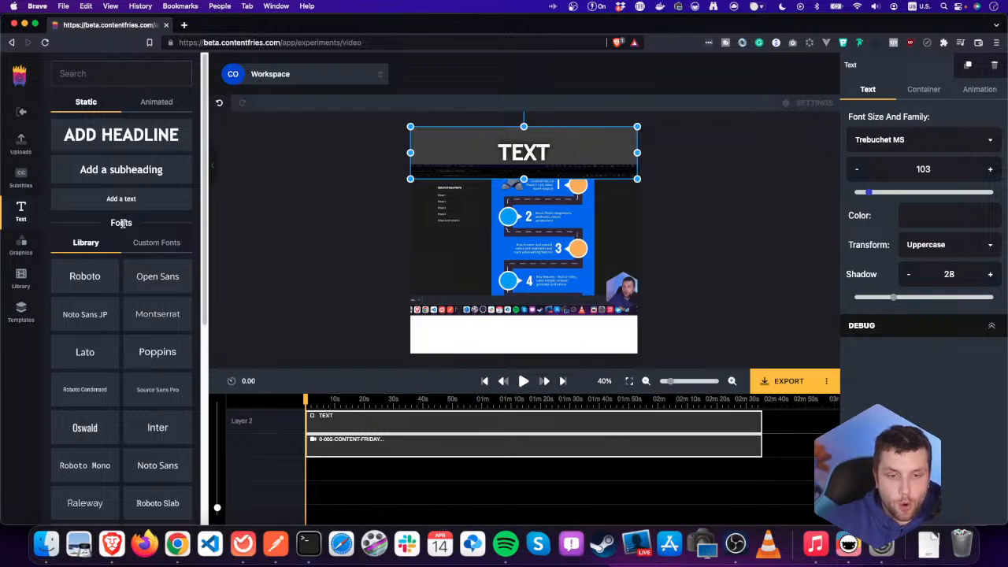
- Look through the fonts offered in the text library
{"action": "scroll", "coordinate": [123, 229], "scroll_direction": "down", "scroll_amount": 2}
{"action": "scroll", "coordinate": [122, 227], "scroll_direction": "up", "scroll_amount": 5}
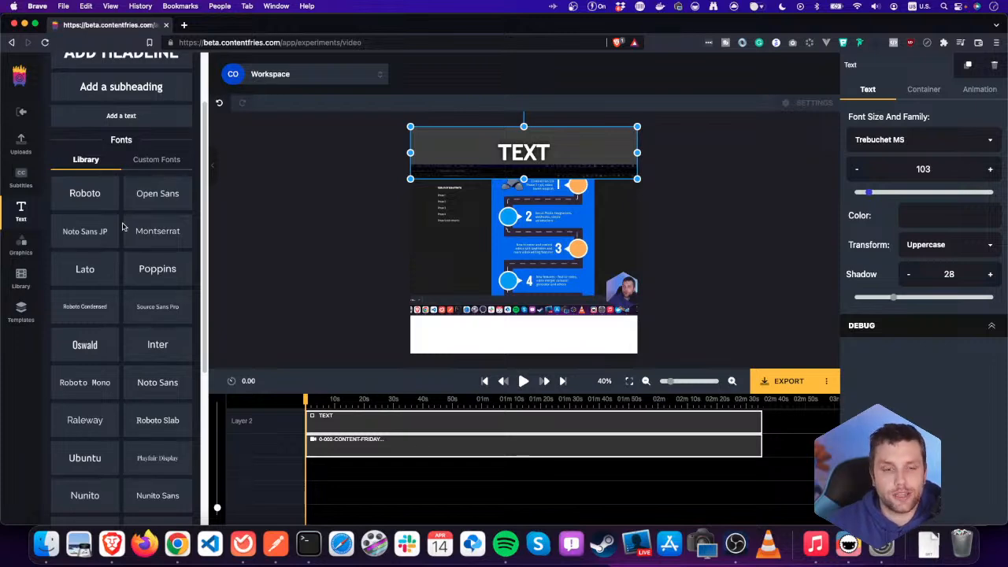
{"action": "scroll", "coordinate": [122, 227], "scroll_direction": "down", "scroll_amount": 1}
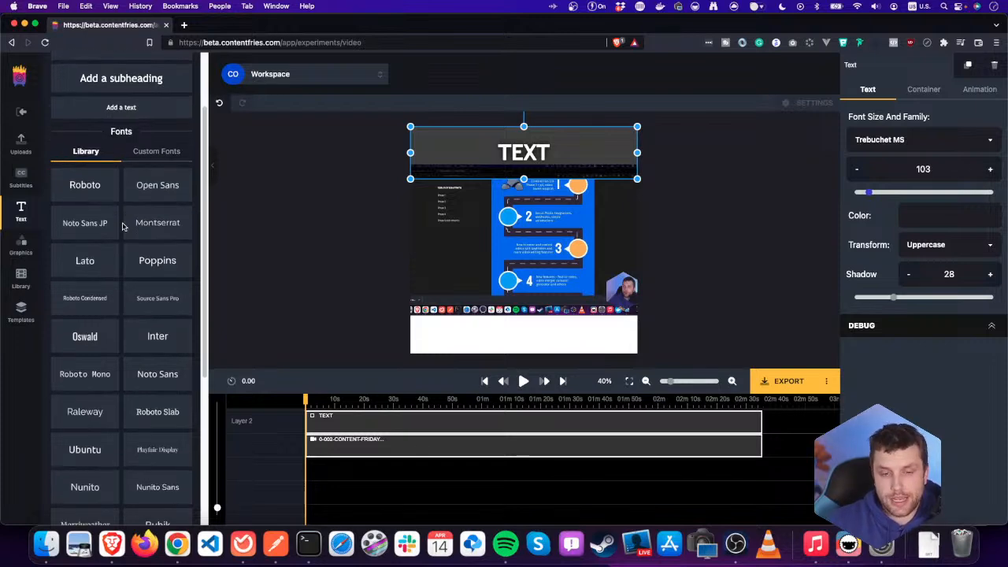
{"action": "scroll", "coordinate": [122, 227], "scroll_direction": "up", "scroll_amount": 5}
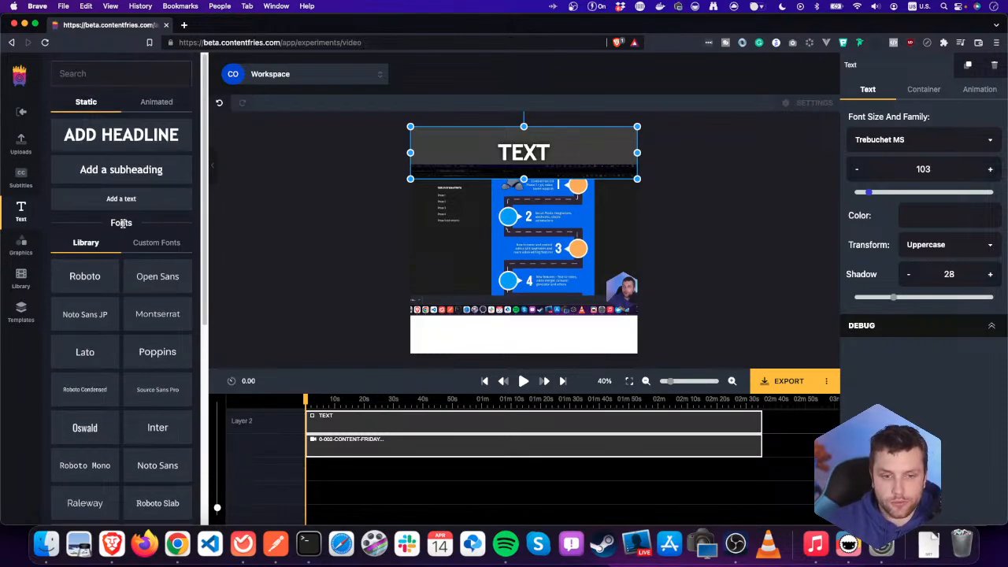
{"action": "scroll", "coordinate": [122, 224], "scroll_direction": "down", "scroll_amount": 6}
{"action": "scroll", "coordinate": [122, 221], "scroll_direction": "up", "scroll_amount": 4}
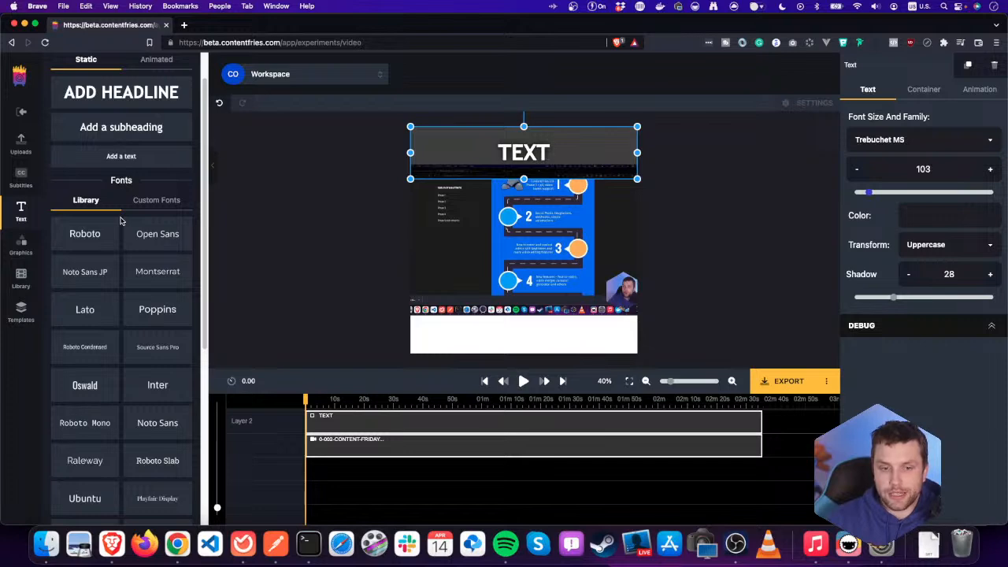
{"action": "scroll", "coordinate": [121, 221], "scroll_direction": "down", "scroll_amount": 5}
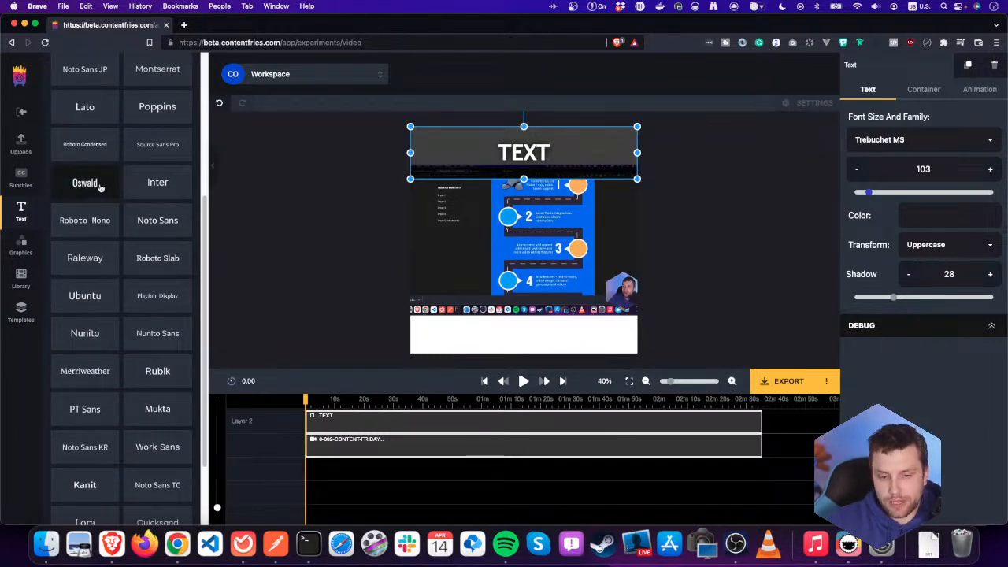
{"action": "scroll", "coordinate": [115, 215], "scroll_direction": "down", "scroll_amount": 3}
{"action": "scroll", "coordinate": [118, 219], "scroll_direction": "up", "scroll_amount": 5}
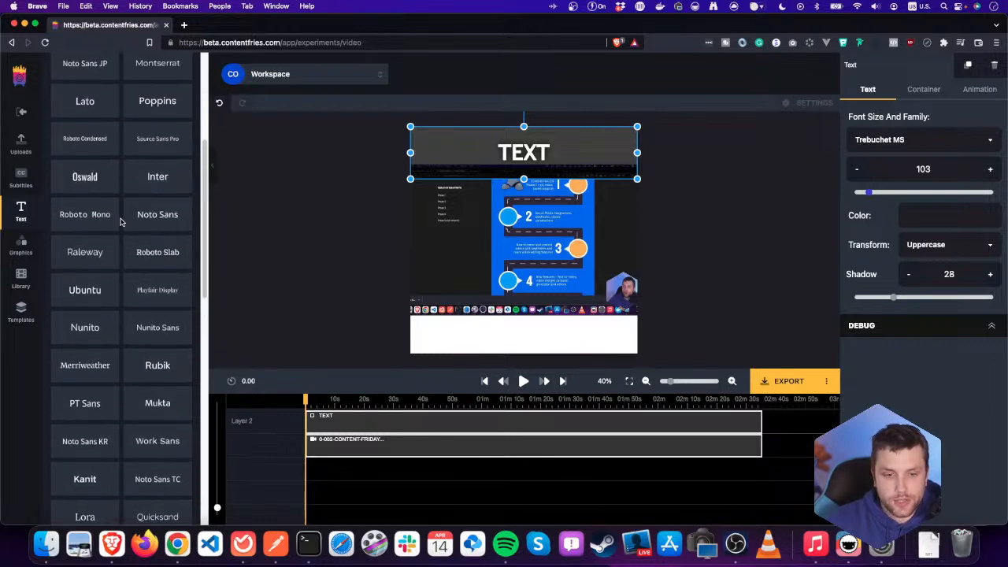
{"action": "scroll", "coordinate": [121, 222], "scroll_direction": "up", "scroll_amount": 2}
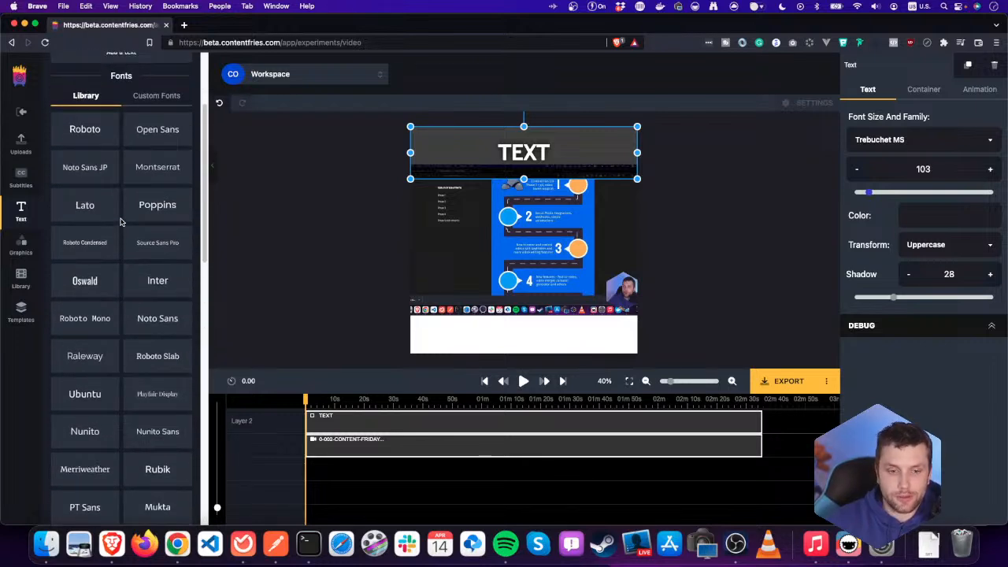
{"action": "scroll", "coordinate": [120, 222], "scroll_direction": "up", "scroll_amount": 3}
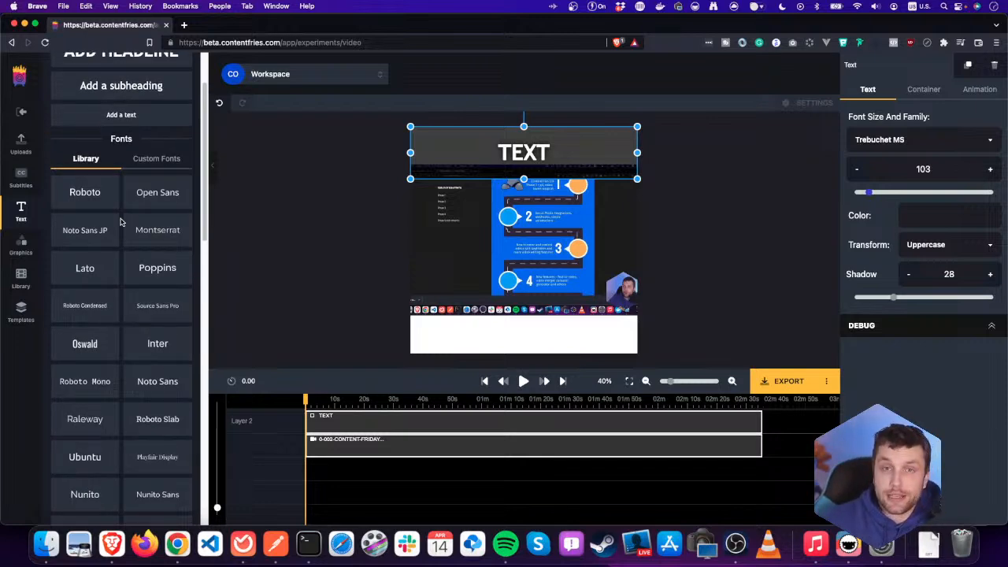
{"action": "scroll", "coordinate": [126, 217], "scroll_direction": "up", "scroll_amount": 2}
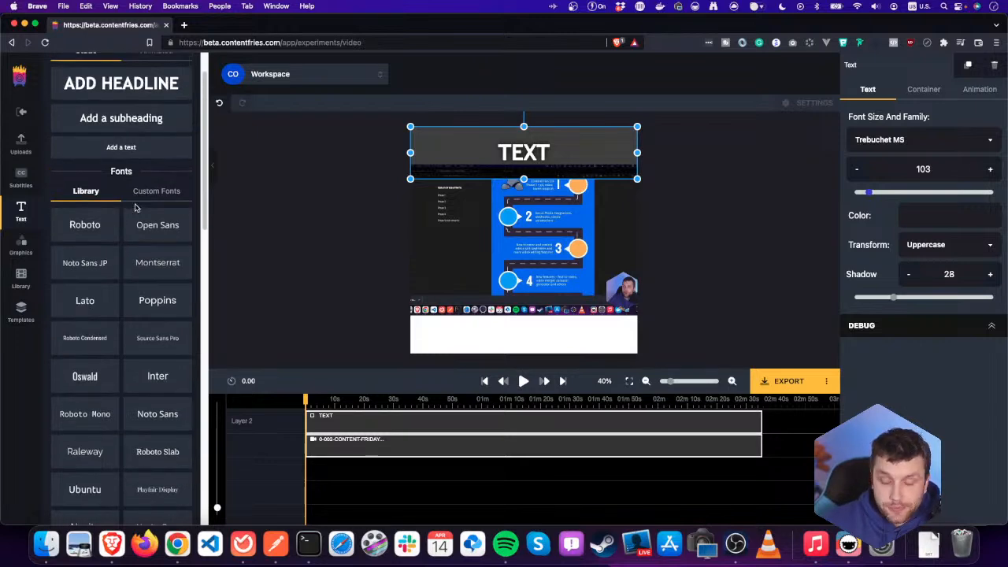
{"action": "scroll", "coordinate": [151, 213], "scroll_direction": "up", "scroll_amount": 3}
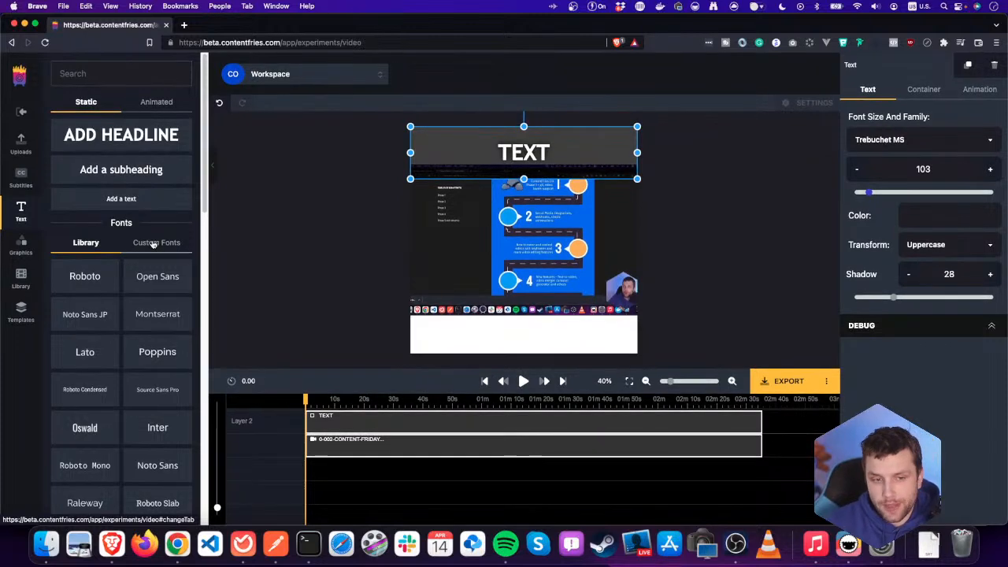
- Add the light-blue "World!" text animation to the scene with the lines "Episode 1" and "Animations"
{"action": "left_click", "coordinate": [158, 103]}
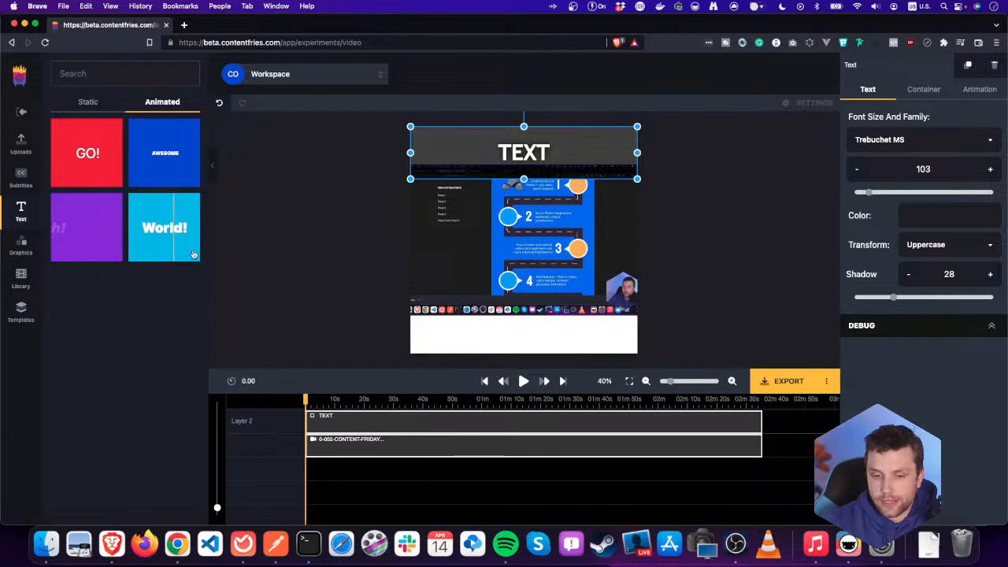
{"action": "left_click", "coordinate": [335, 403]}
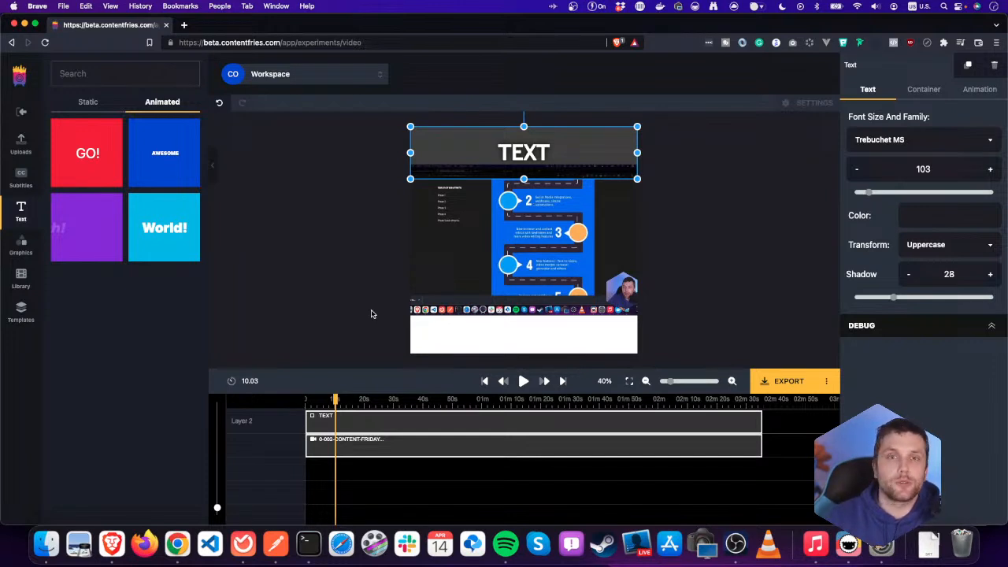
{"action": "left_click", "coordinate": [161, 234]}
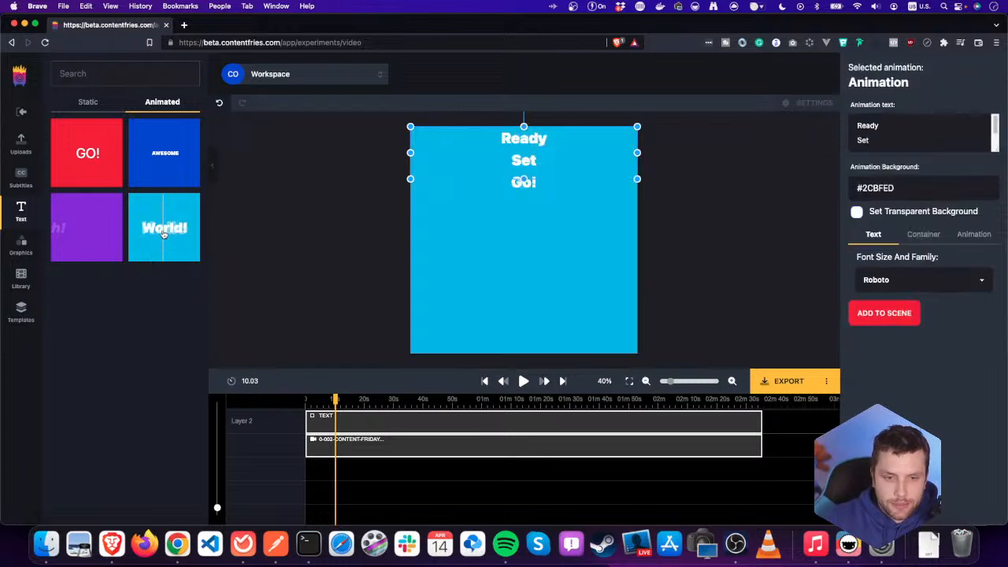
{"action": "left_click", "coordinate": [909, 144]}
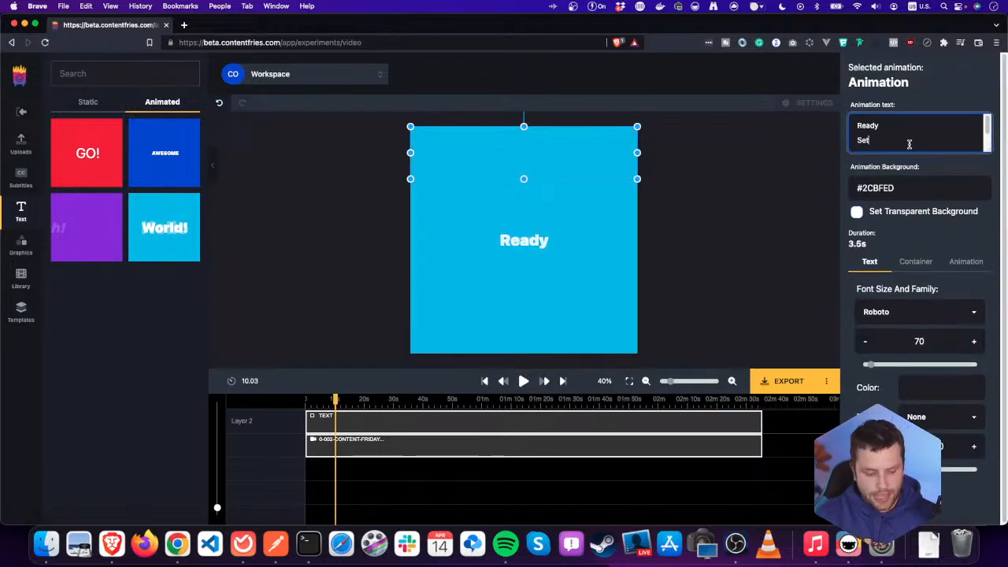
{"action": "key", "text": "super+a"}
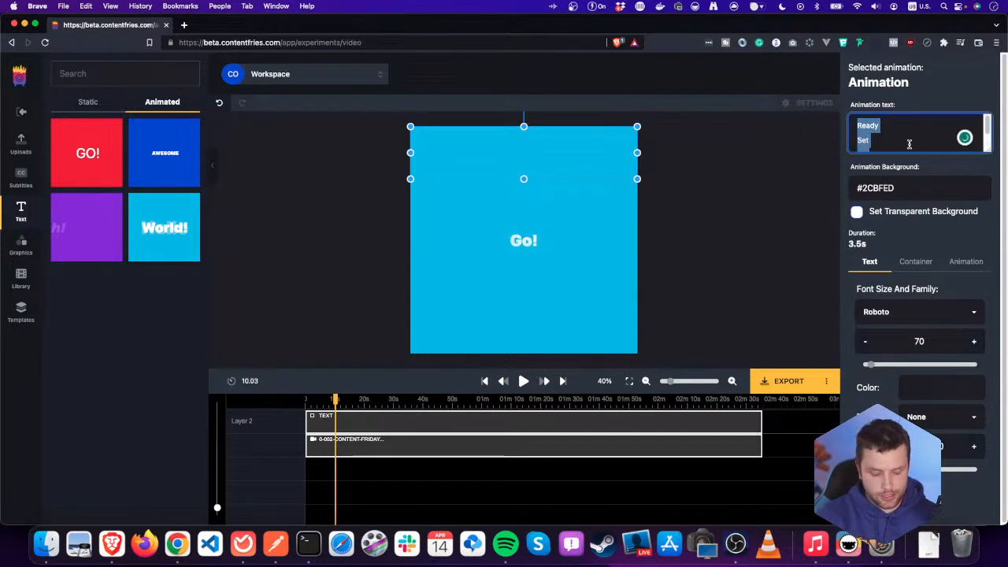
{"action": "type", "text": "Episo"}
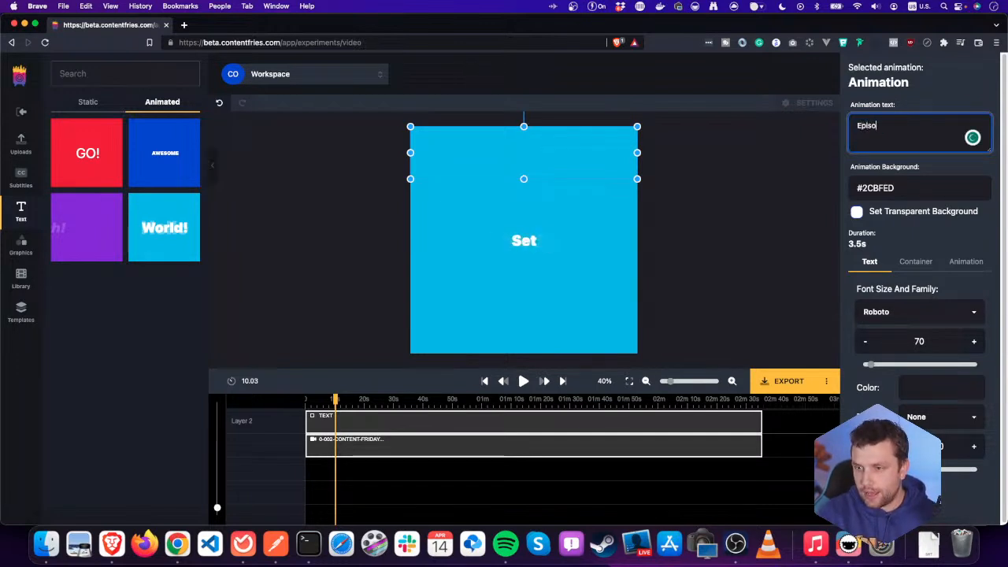
{"action": "type", "text": "de 1"}
{"action": "key", "text": "Return"}
{"action": "type", "text": "Animations"}
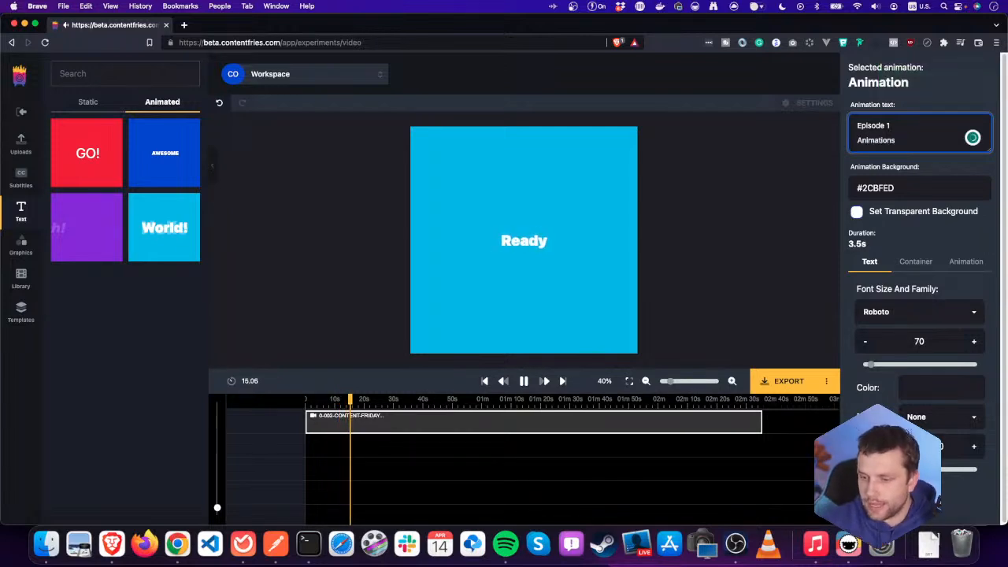
- Play back the section of the timeline containing the text animation, starting just before the clip at about 15 s
{"action": "left_click", "coordinate": [363, 400]}
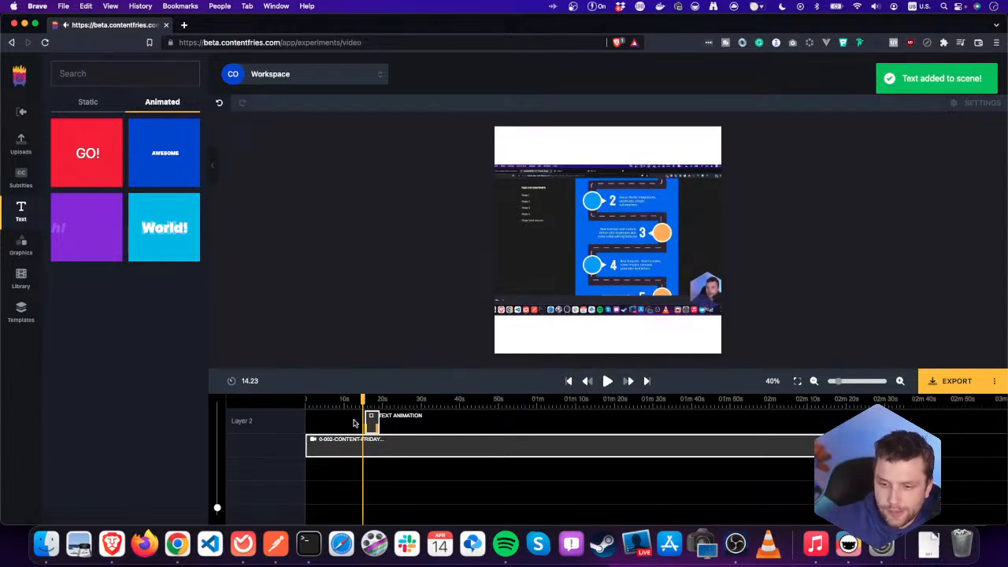
{"action": "left_click_drag", "start_coordinate": [217, 508], "coordinate": [217, 478]}
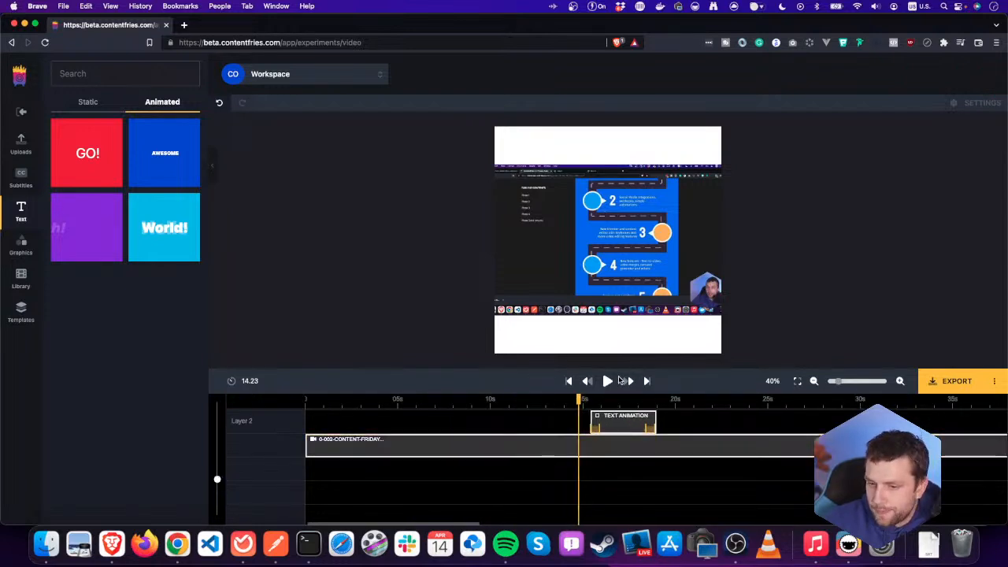
{"action": "left_click", "coordinate": [608, 382]}
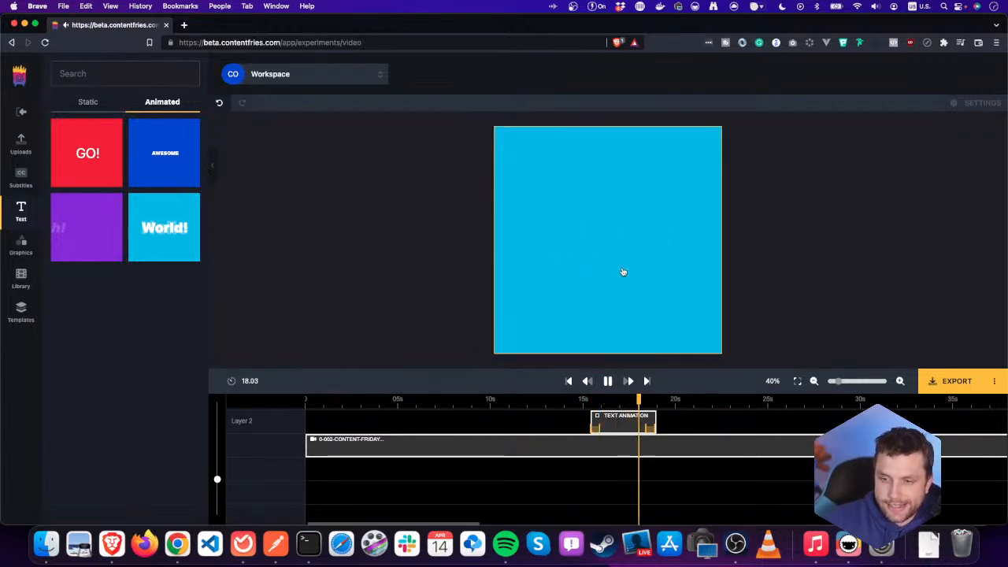
{"action": "left_click", "coordinate": [607, 382]}
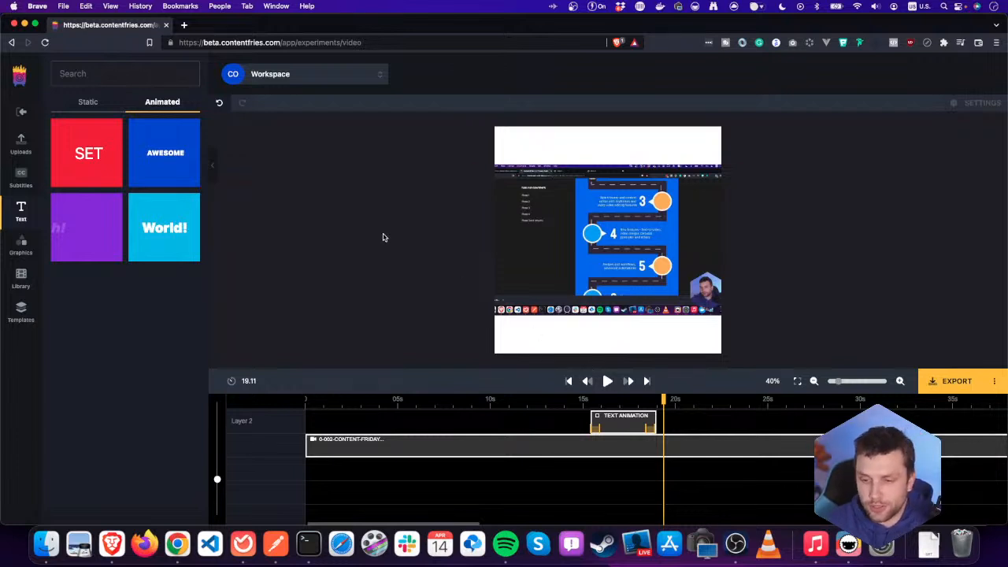
{"action": "left_click", "coordinate": [585, 404]}
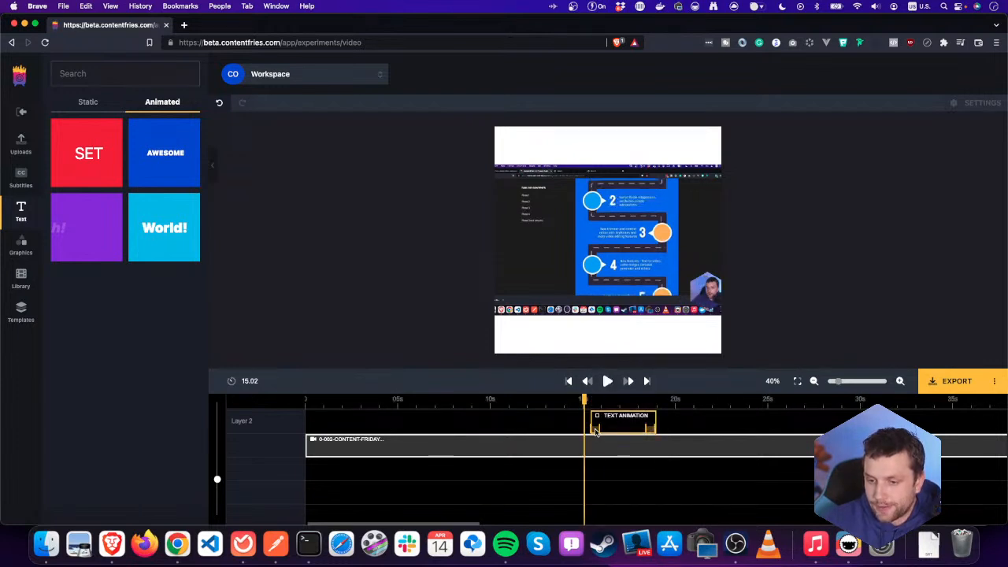
{"action": "left_click", "coordinate": [607, 382]}
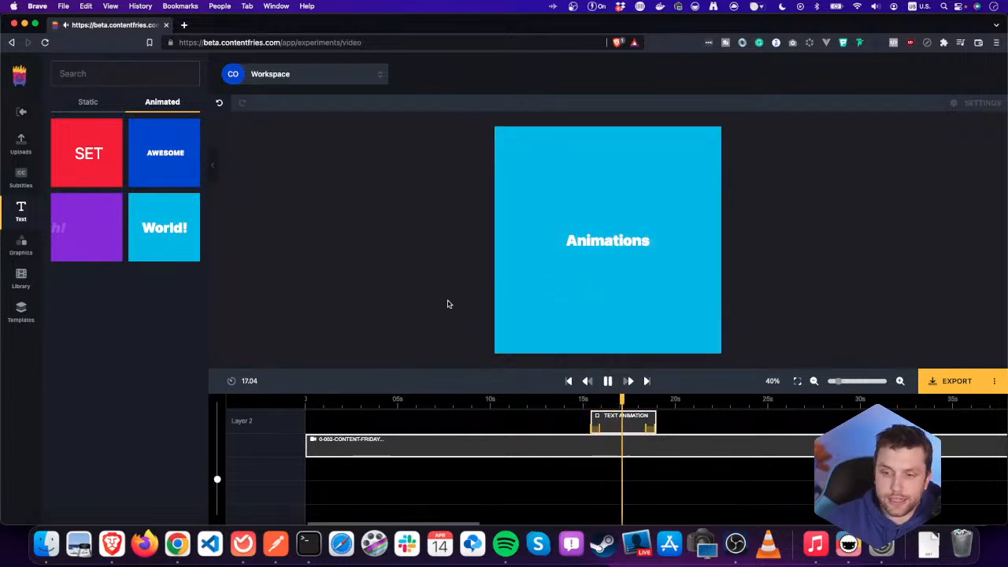
{"action": "left_click", "coordinate": [608, 381]}
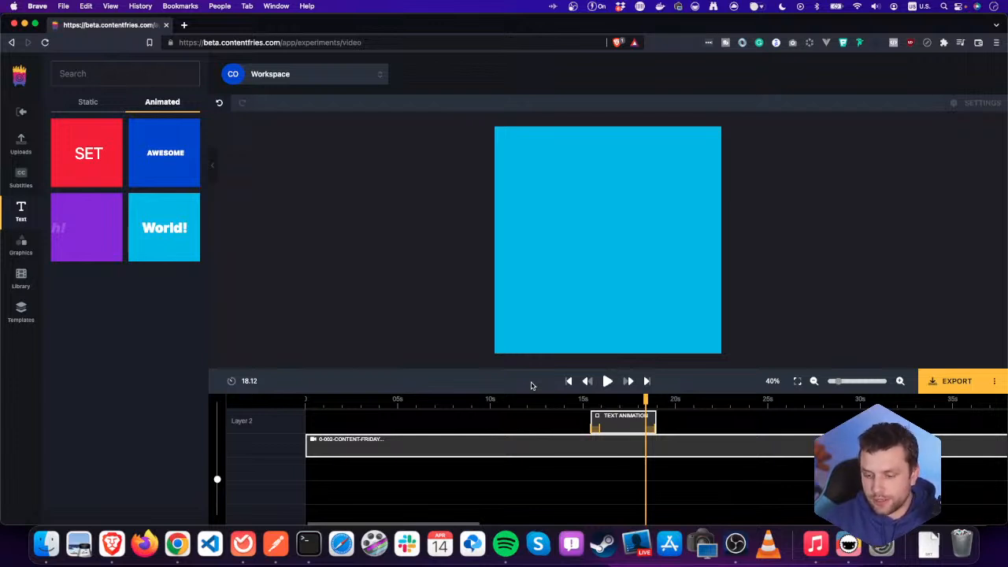
{"action": "left_click", "coordinate": [584, 404]}
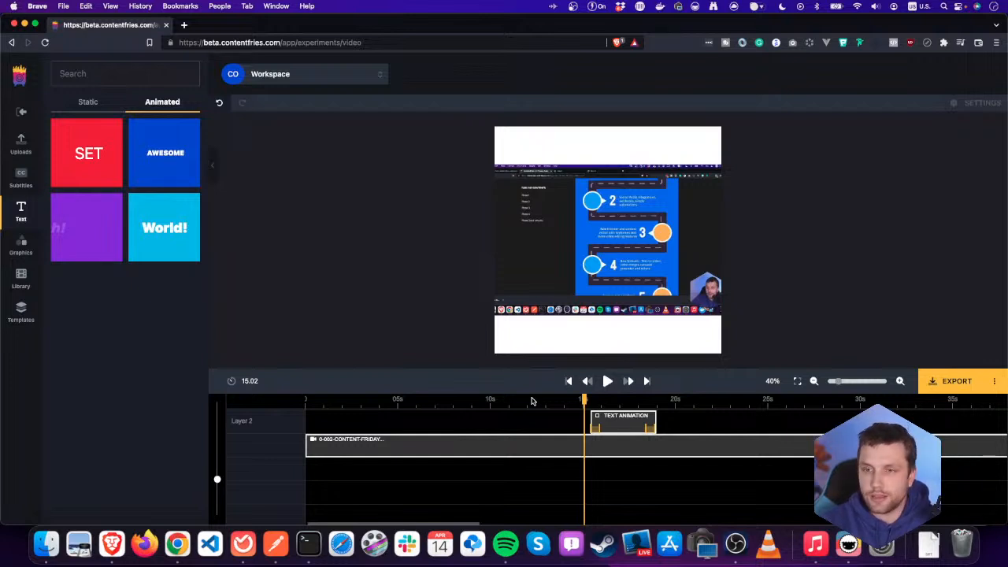
{"action": "left_click", "coordinate": [607, 381]}
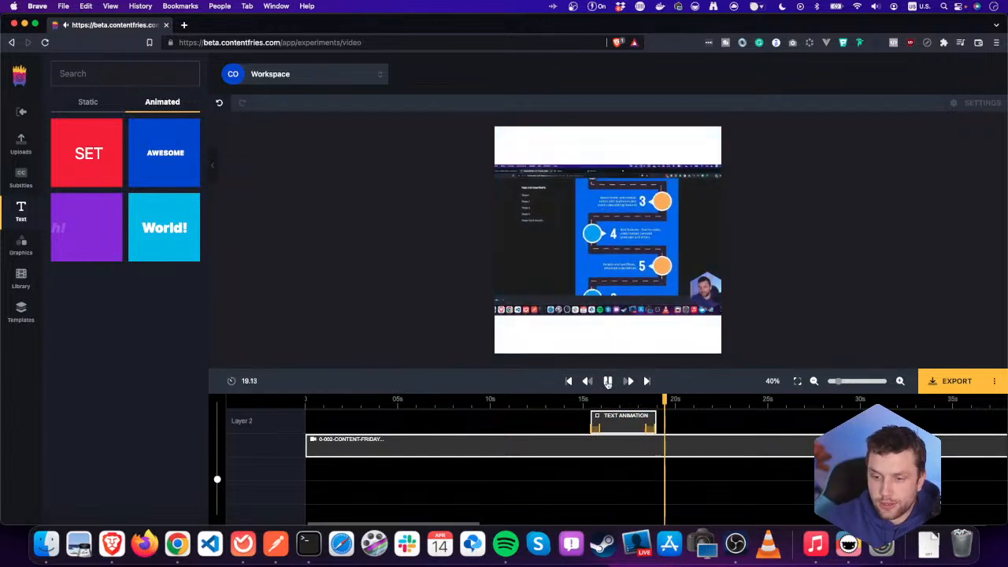
{"action": "left_click", "coordinate": [608, 381]}
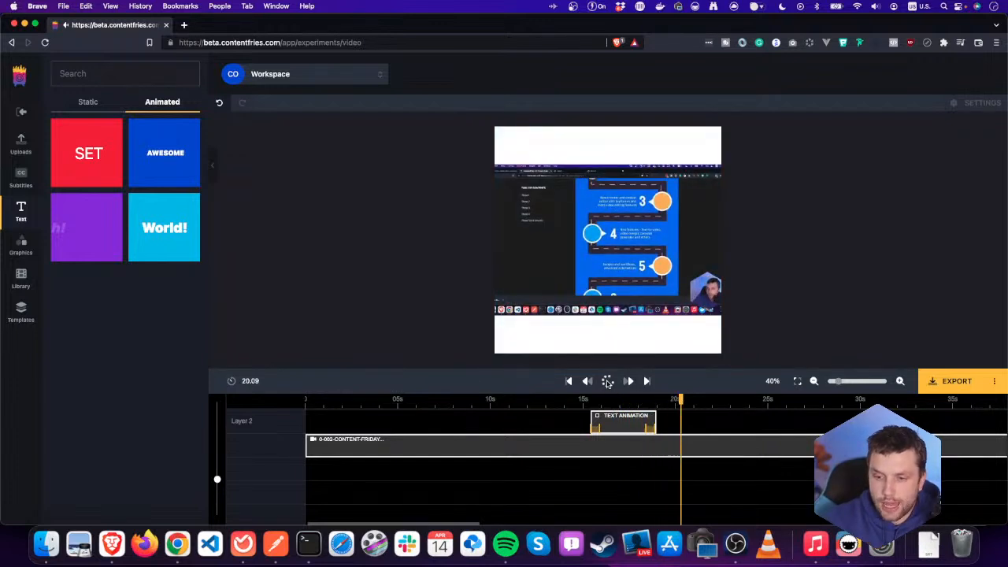
- Try adding the purple text animation to the scene with a transparent background
{"action": "left_click", "coordinate": [102, 244]}
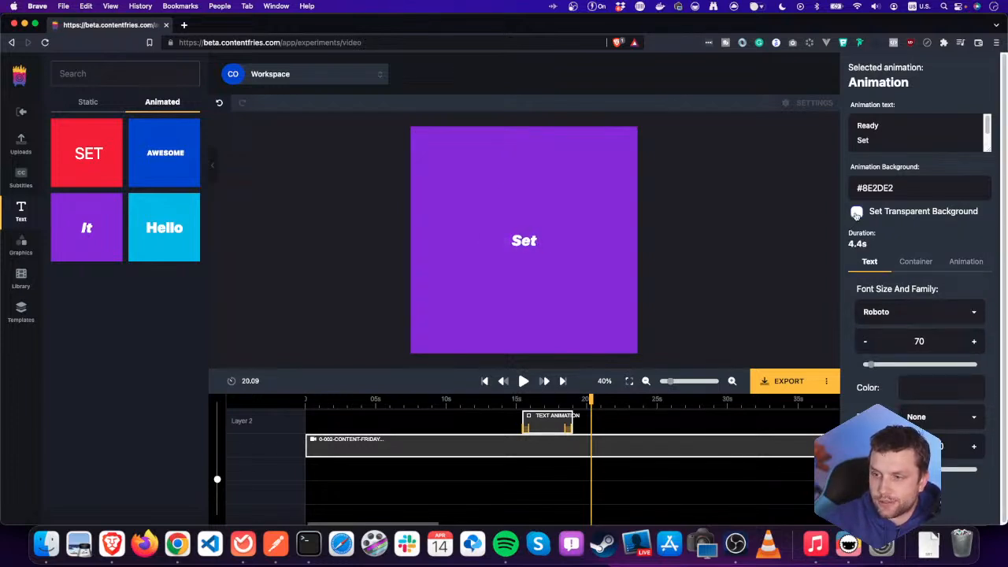
{"action": "left_click", "coordinate": [856, 213]}
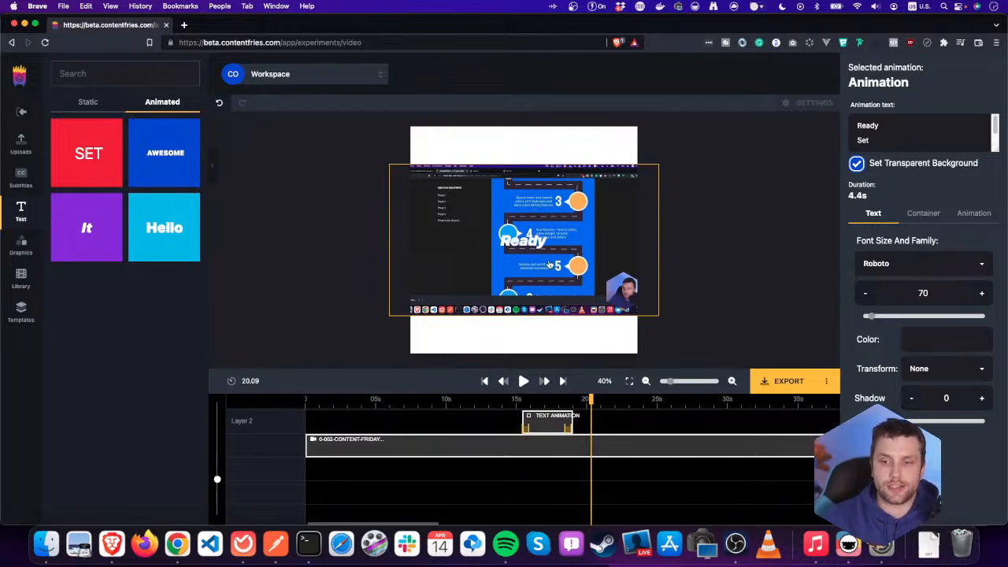
{"action": "left_click", "coordinate": [882, 502]}
- Scrub and play back the section containing the purple text animation, starting at about 20 s
{"action": "left_click", "coordinate": [694, 402]}
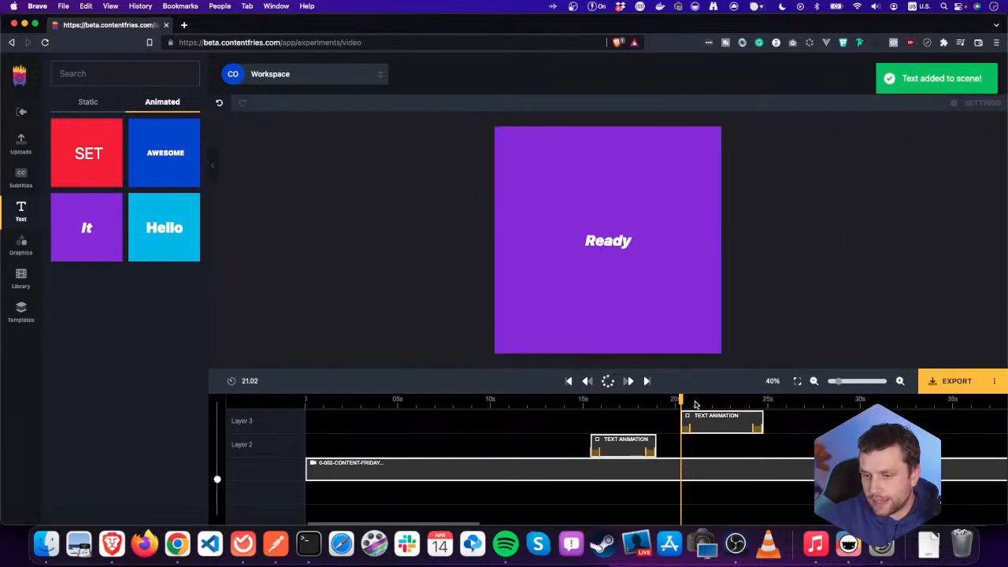
{"action": "left_click", "coordinate": [706, 399]}
{"action": "left_click", "coordinate": [751, 403]}
{"action": "left_click", "coordinate": [675, 403]}
{"action": "left_click", "coordinate": [688, 405]}
{"action": "left_click", "coordinate": [707, 403]}
{"action": "left_click", "coordinate": [678, 403]}
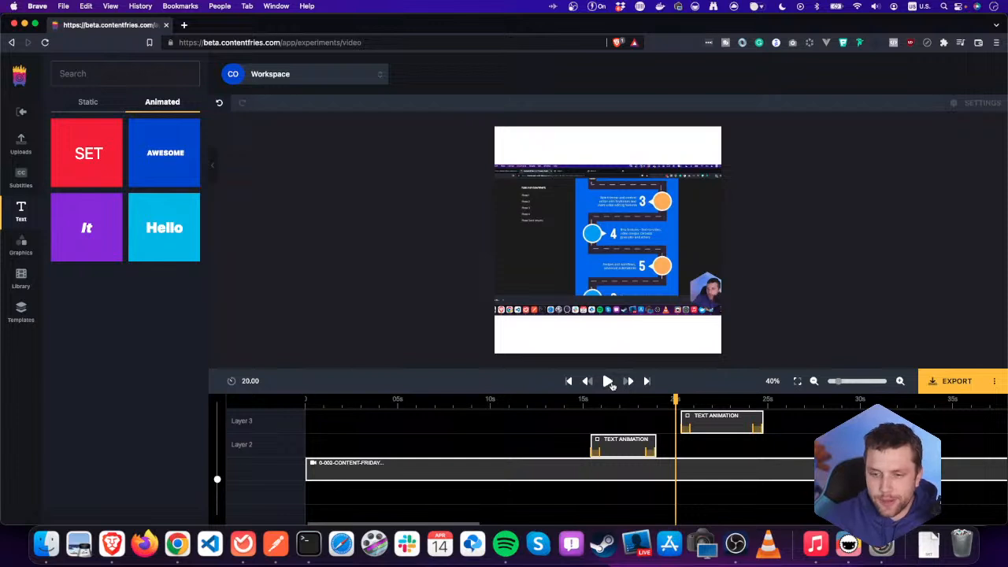
{"action": "left_click", "coordinate": [611, 384]}
{"action": "left_click", "coordinate": [608, 381]}
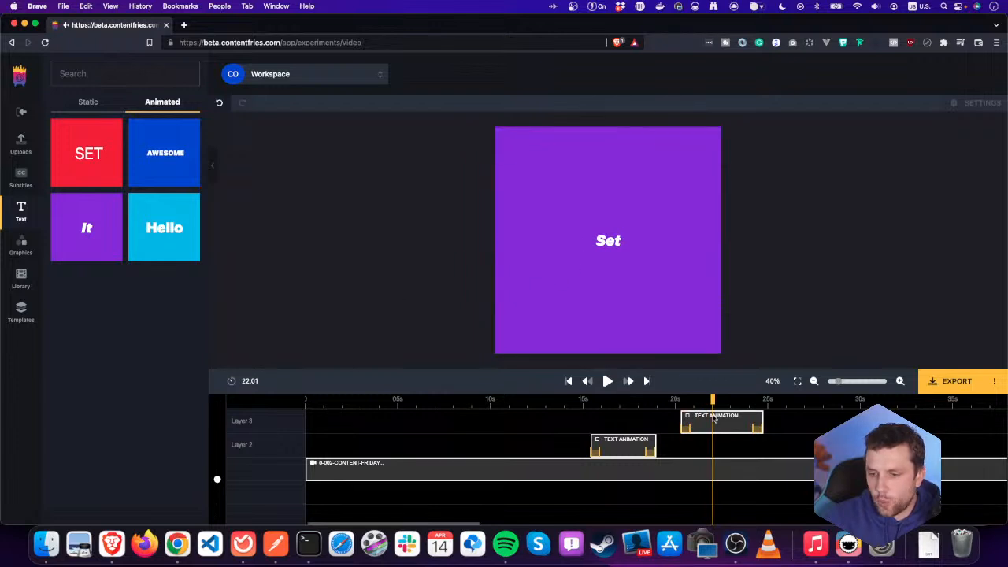
- Delete the purple text animation clip from the timeline
{"action": "left_click", "coordinate": [714, 419]}
{"action": "key", "text": "Delete"}
- Add the purple text animation to the scene at about 19 s, with its solid #8E2DE2 background instead of a transparent one
{"action": "left_click", "coordinate": [661, 402]}
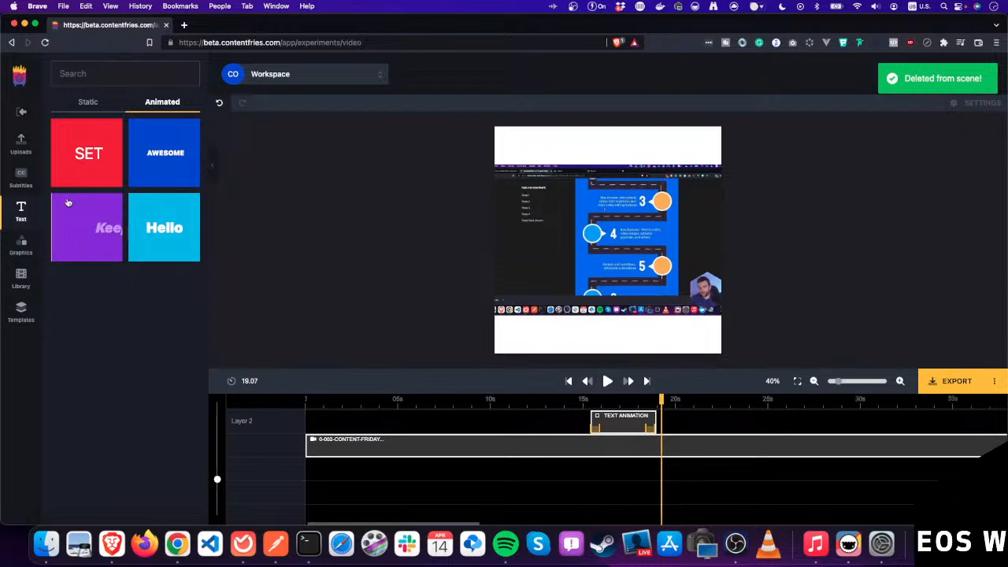
{"action": "left_click", "coordinate": [87, 227]}
{"action": "left_click", "coordinate": [857, 211]}
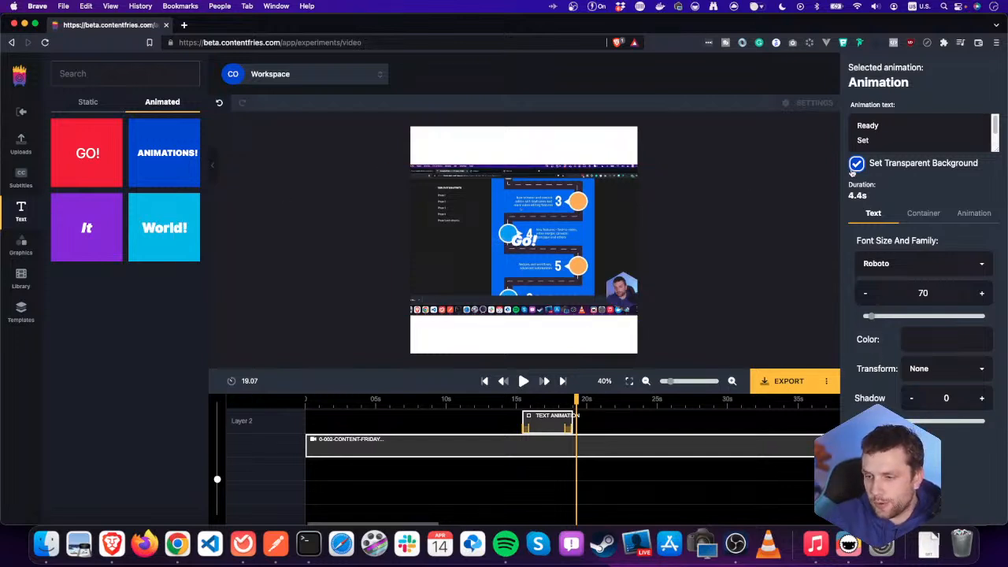
{"action": "left_click", "coordinate": [855, 163]}
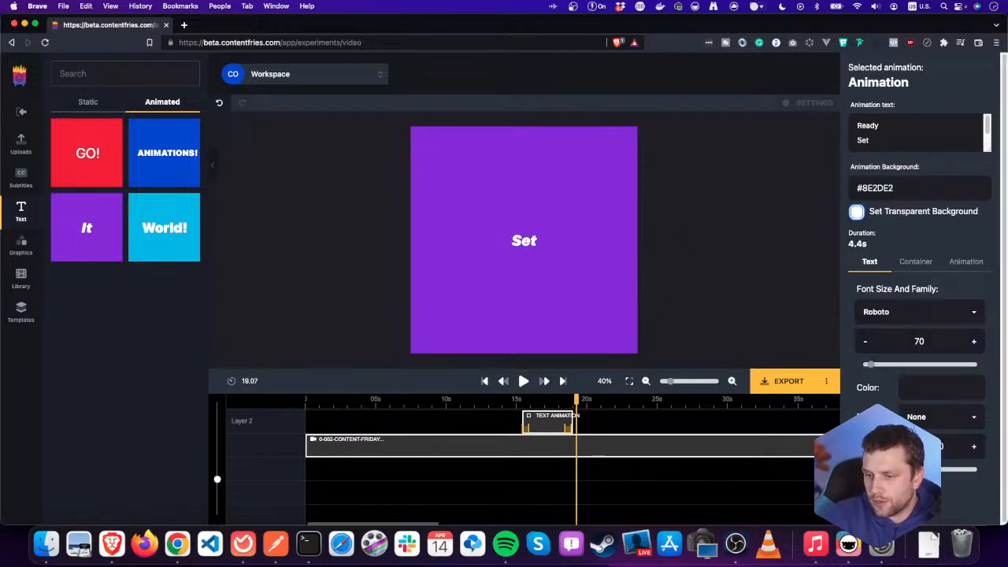
{"action": "left_click", "coordinate": [657, 324]}
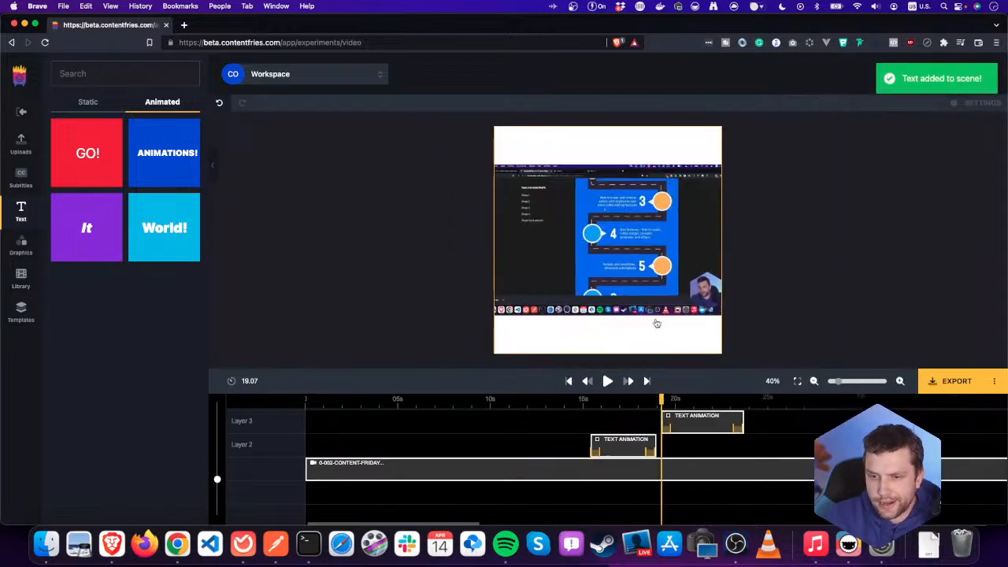
- Shrink the purple text animation to about 60% of the frame's width from its lower-right corner and play it back briefly
{"action": "left_click", "coordinate": [676, 402]}
{"action": "left_click", "coordinate": [646, 278]}
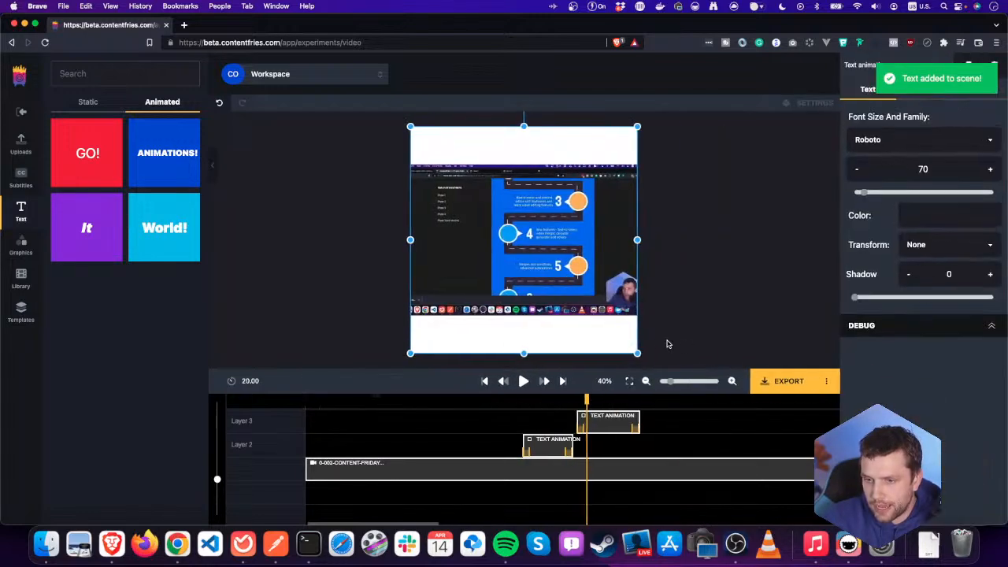
{"action": "left_click_drag", "start_coordinate": [637, 354], "coordinate": [530, 273]}
{"action": "left_click", "coordinate": [524, 381]}
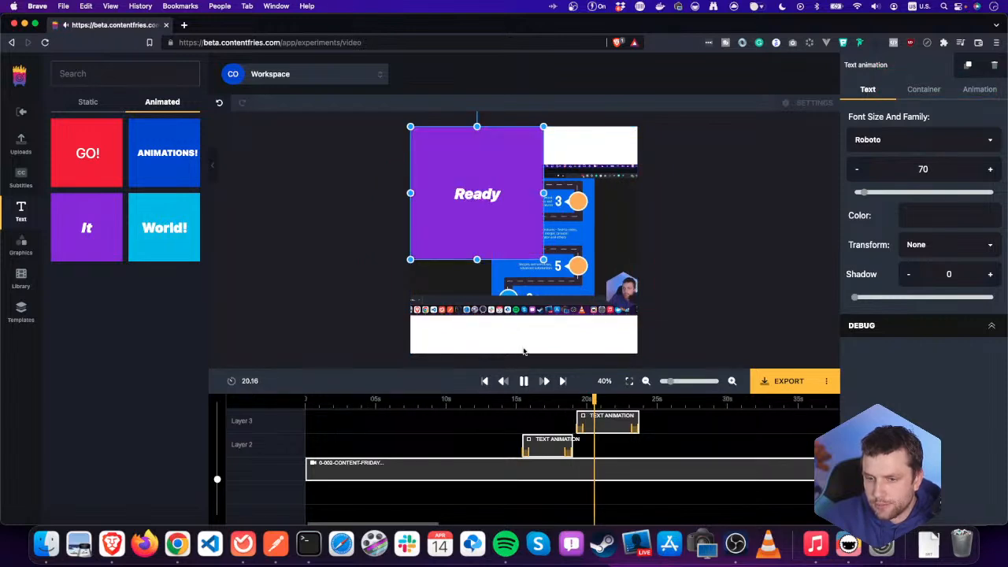
{"action": "left_click", "coordinate": [523, 381]}
- Move the purple text animation to the video frame's upper-right corner, shrink it to just over a third of the frame's width, and preview it
{"action": "left_click_drag", "start_coordinate": [488, 226], "coordinate": [583, 226]}
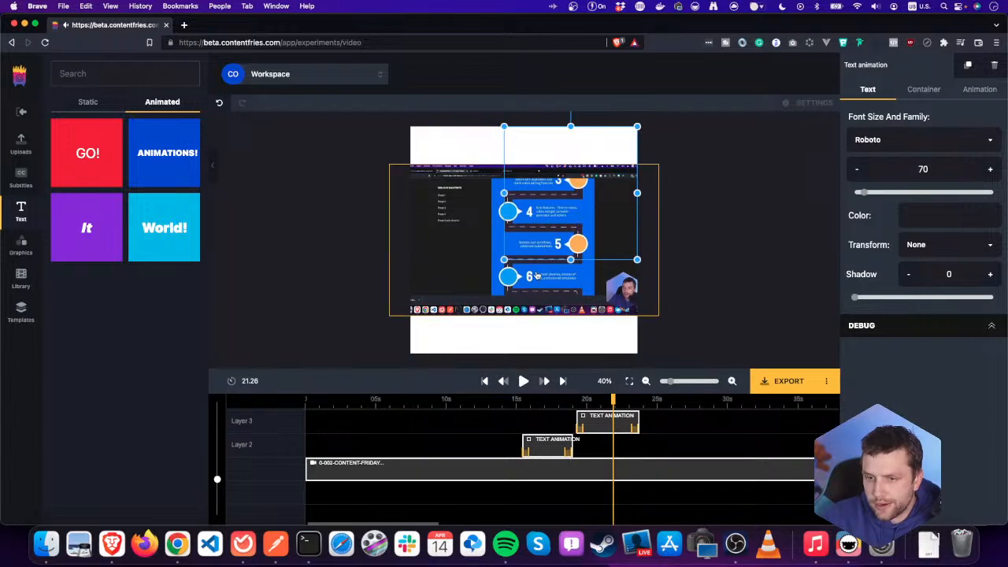
{"action": "left_click_drag", "start_coordinate": [504, 259], "coordinate": [555, 211]}
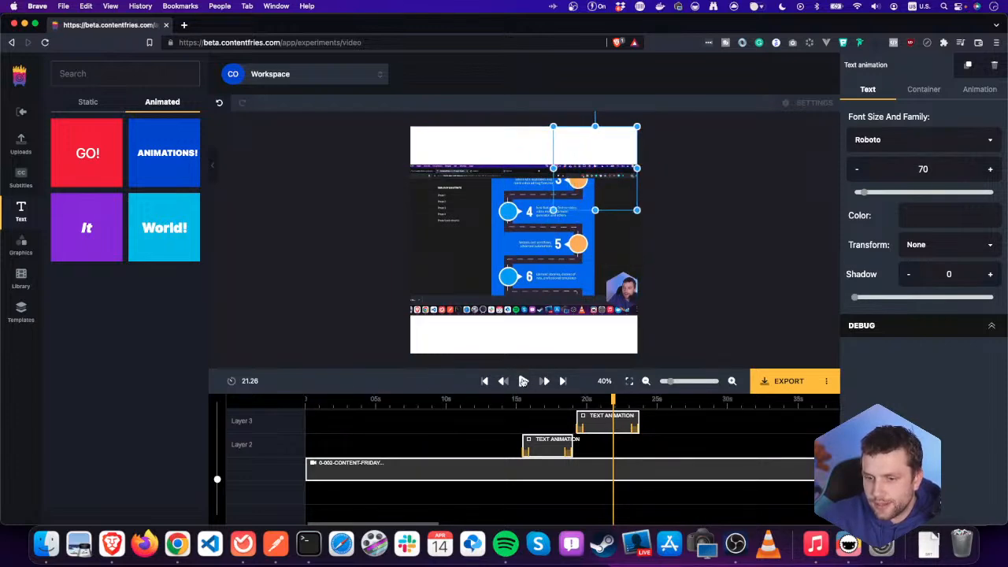
{"action": "left_click", "coordinate": [523, 380]}
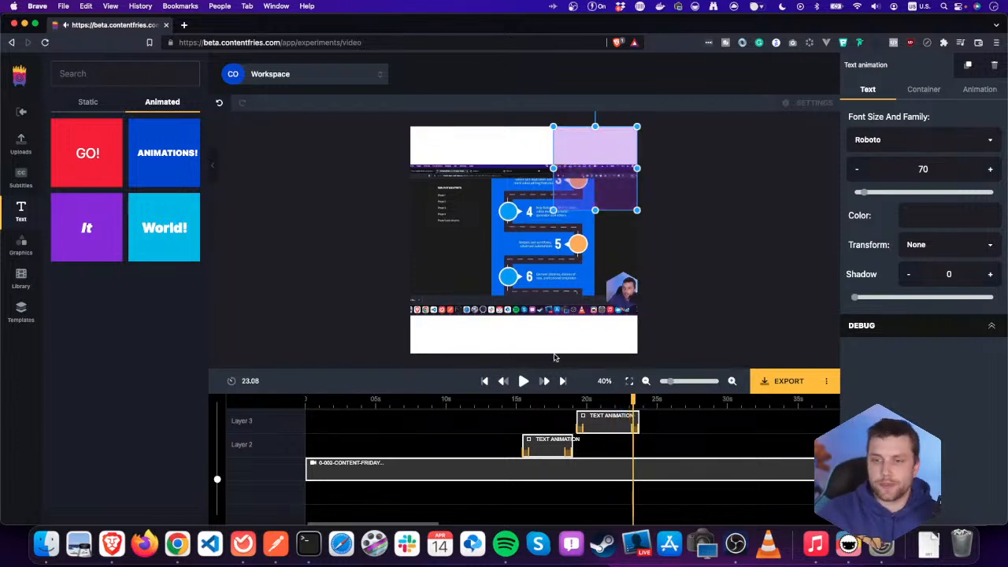
{"action": "left_click", "coordinate": [603, 401]}
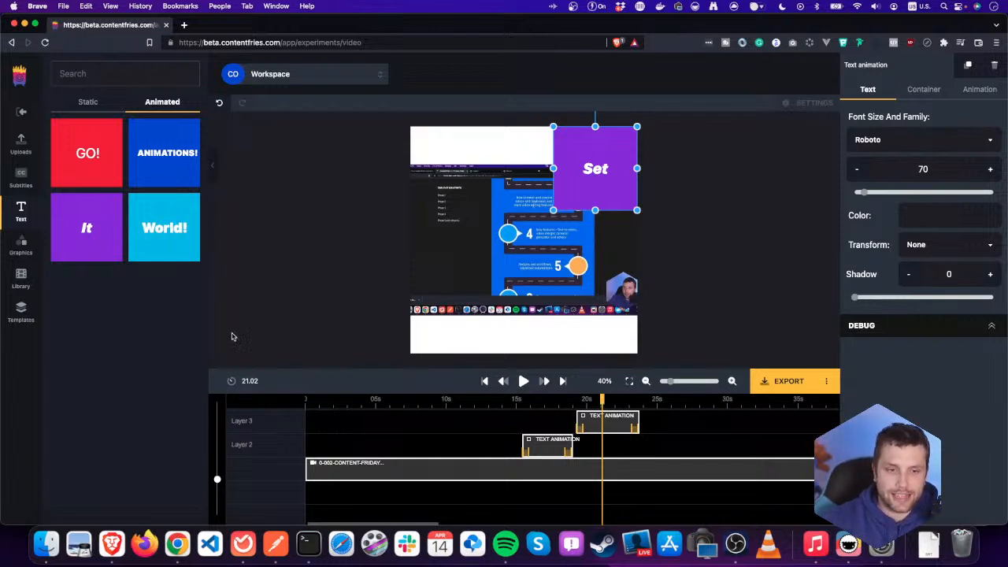
- Import the file 0-002-content-fridays-22-contentfries-will-do-all-this-mp4.mp4.srt.srt from the device as subtitles for the uploaded video
{"action": "left_click", "coordinate": [19, 181]}
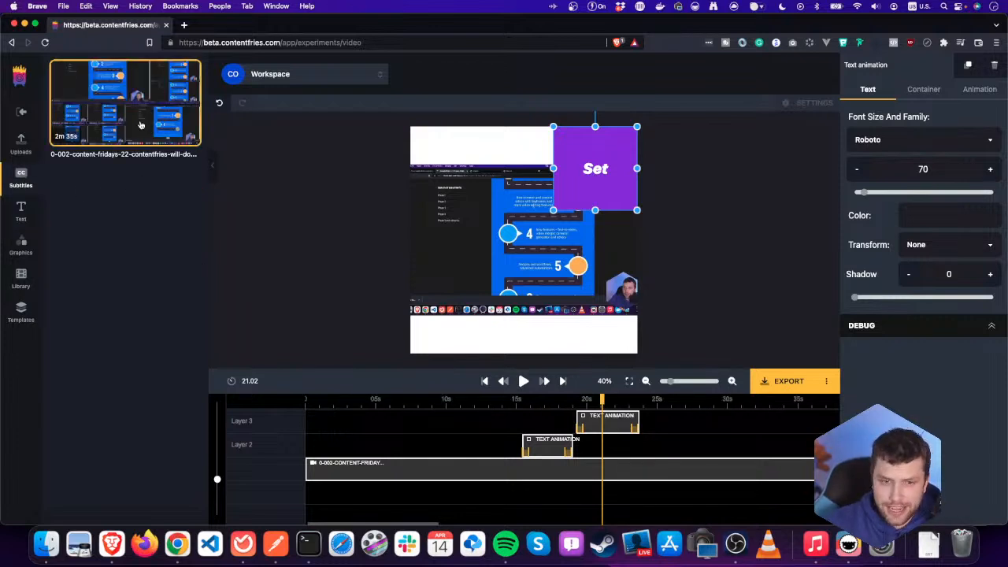
{"action": "left_click", "coordinate": [140, 125]}
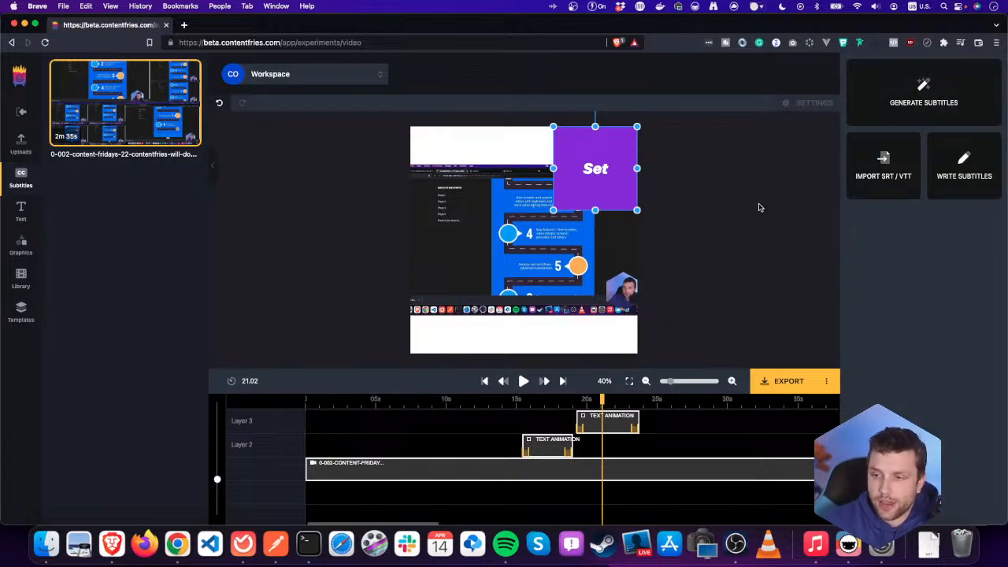
{"action": "left_click", "coordinate": [876, 193]}
{"action": "left_click", "coordinate": [873, 260]}
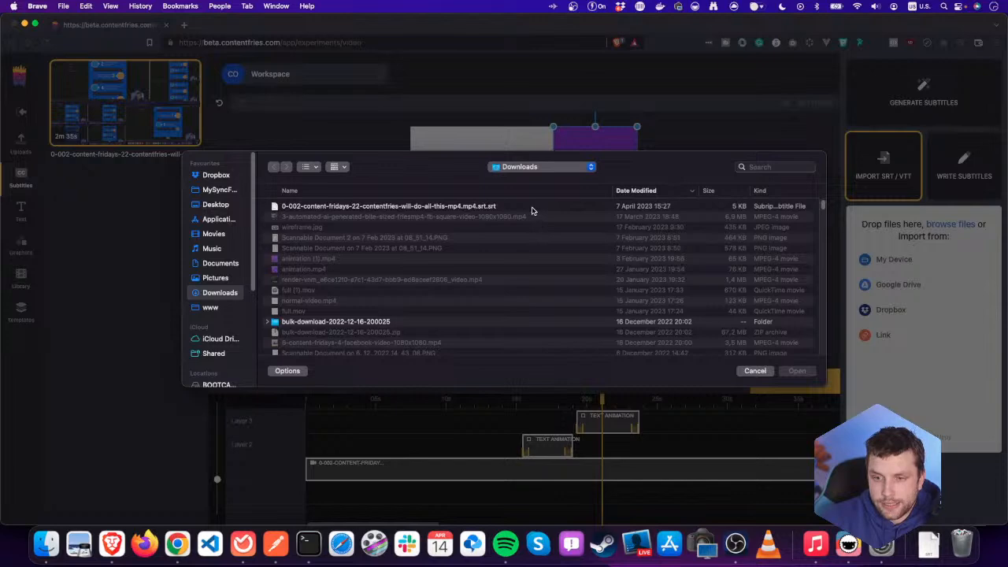
{"action": "left_click", "coordinate": [755, 372]}
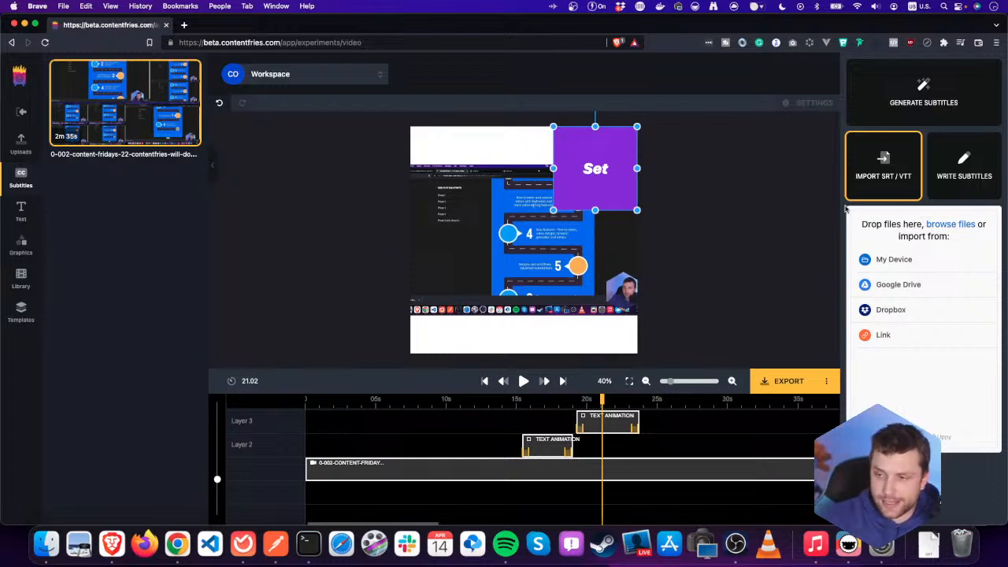
{"action": "left_click", "coordinate": [881, 261]}
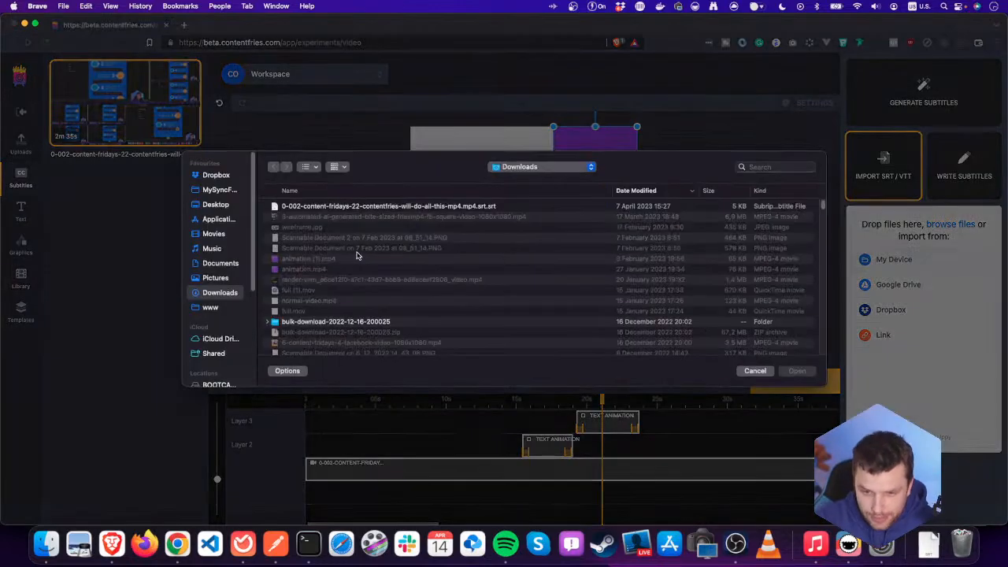
{"action": "left_click", "coordinate": [415, 207]}
{"action": "double_click", "coordinate": [414, 206]}
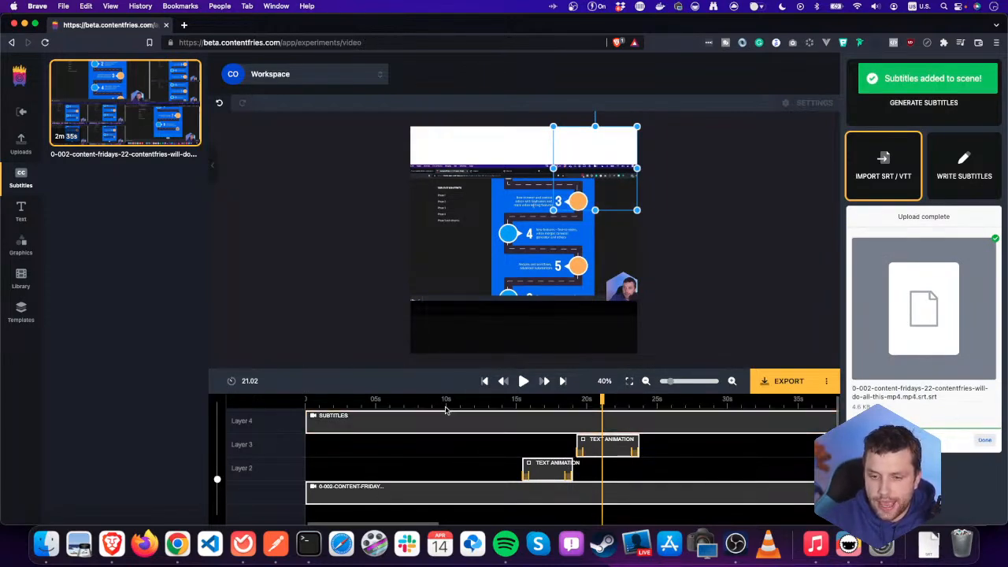
- Play back the video from about 21 s and examine the imported subtitles in an enlarged preview
{"action": "left_click", "coordinate": [523, 381]}
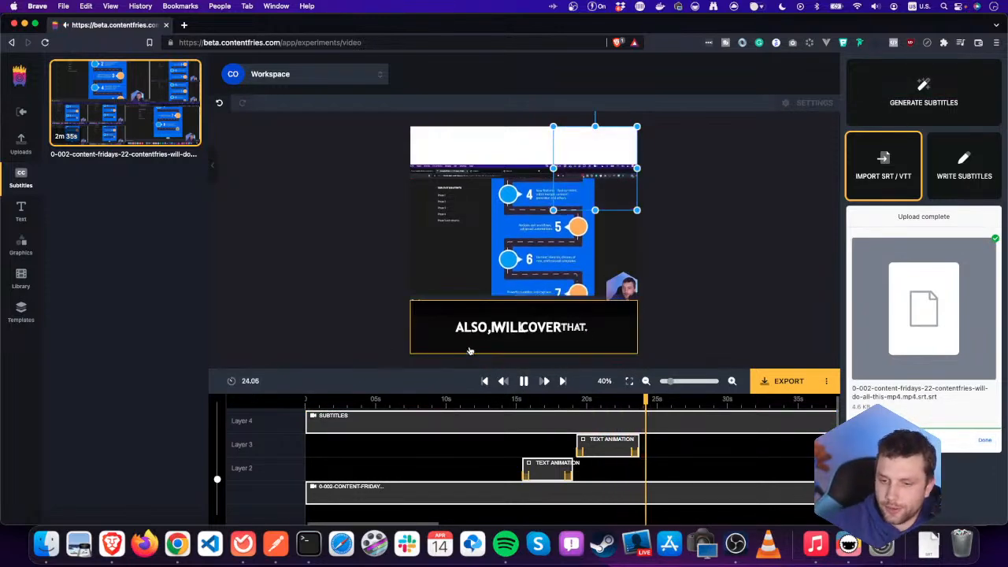
{"action": "left_click", "coordinate": [523, 381]}
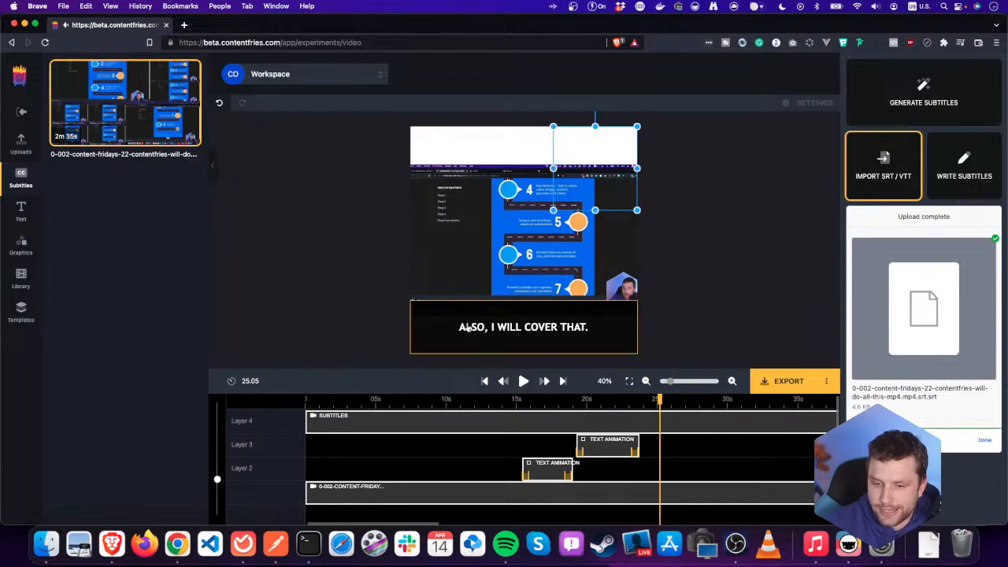
{"action": "left_click_drag", "start_coordinate": [668, 382], "coordinate": [687, 382]}
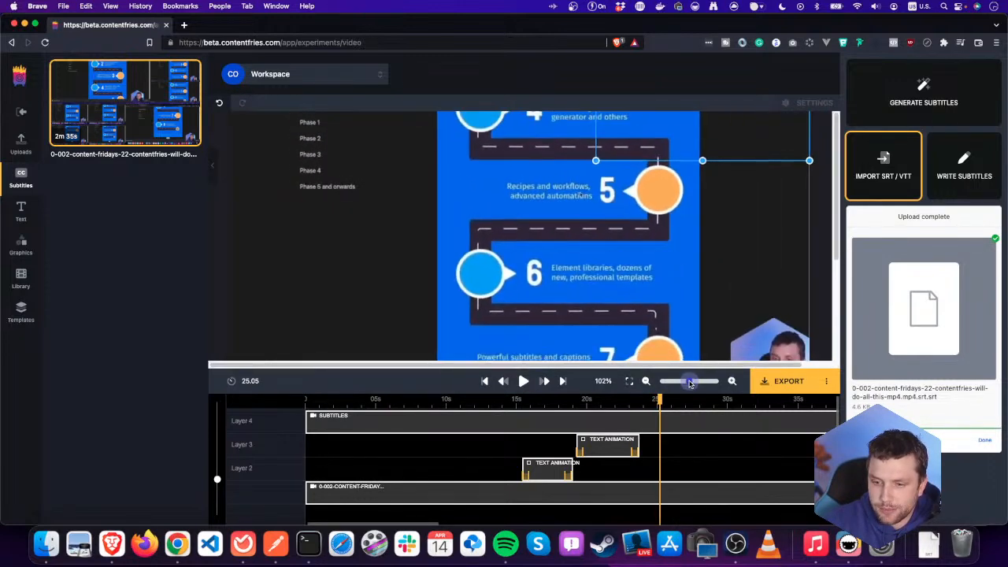
{"action": "scroll", "coordinate": [749, 334], "scroll_direction": "down", "scroll_amount": 5}
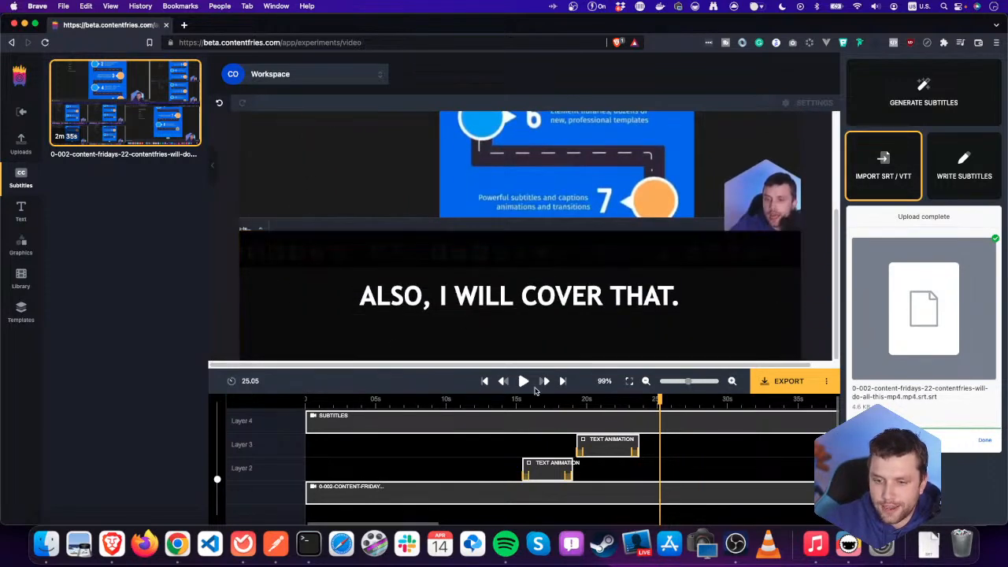
{"action": "left_click", "coordinate": [525, 382]}
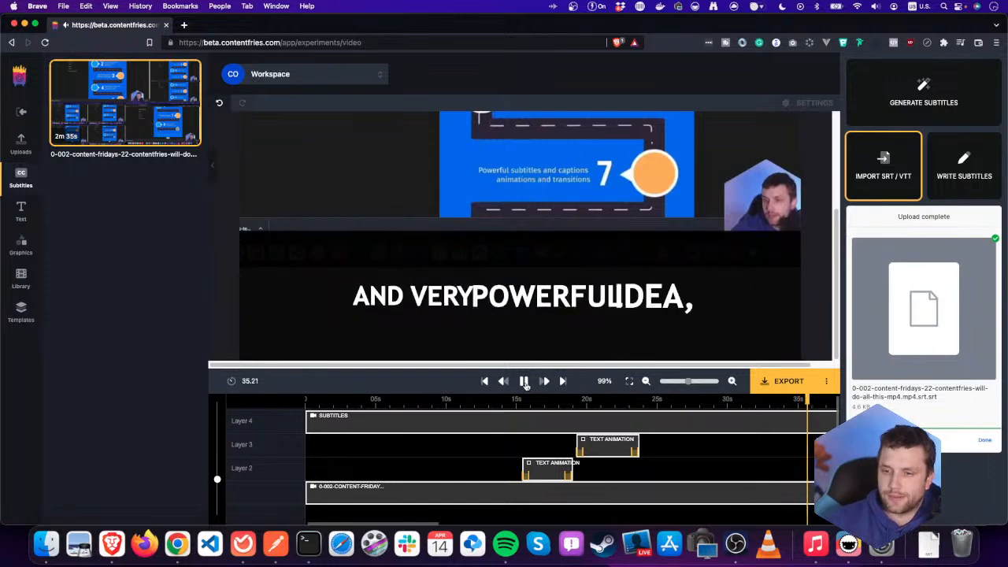
{"action": "left_click", "coordinate": [524, 383]}
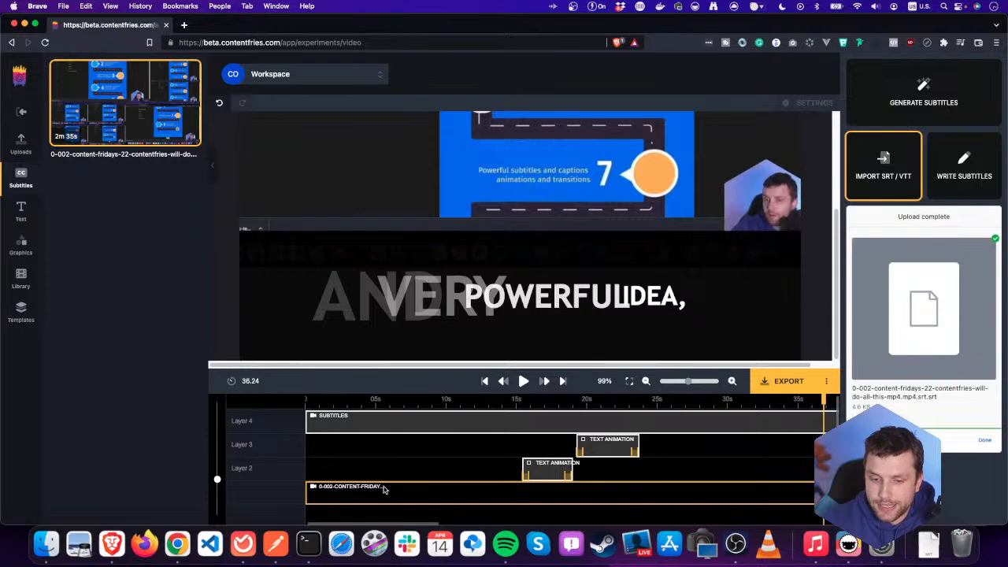
- Shift the main video clip to start at about 8 s on the timeline and play back its linked subtitles
{"action": "left_click_drag", "start_coordinate": [384, 493], "coordinate": [496, 493]}
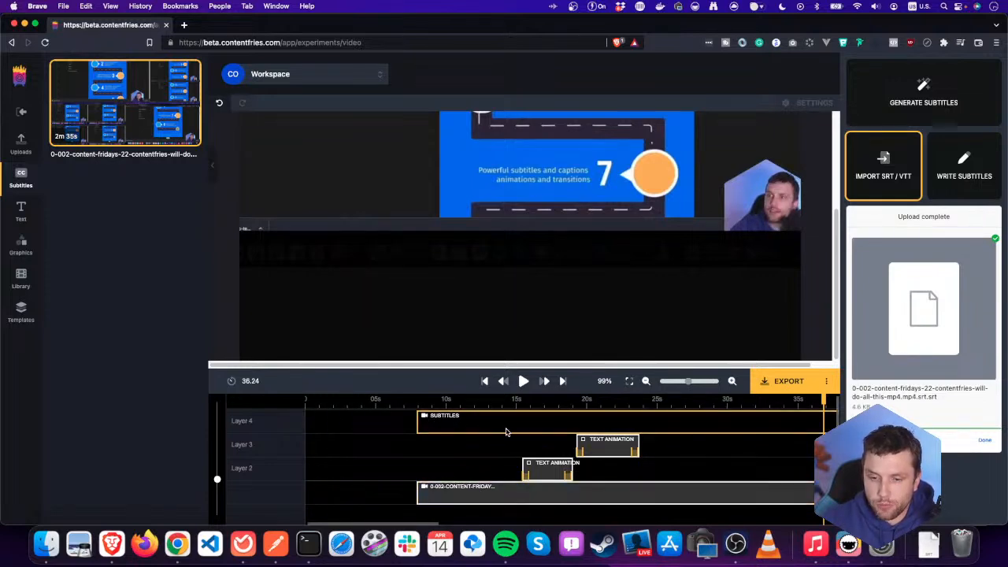
{"action": "left_click", "coordinate": [523, 381]}
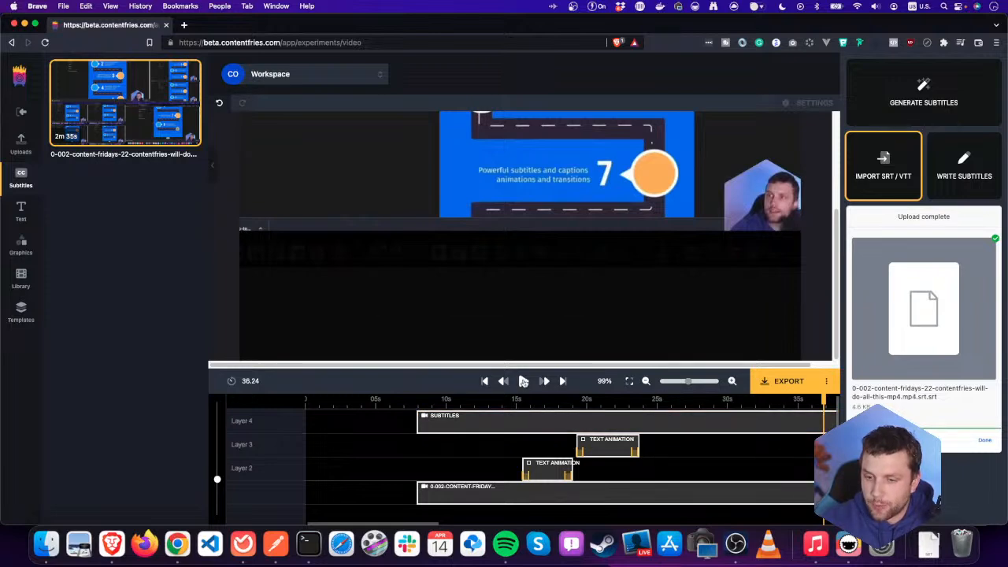
{"action": "left_click", "coordinate": [523, 381]}
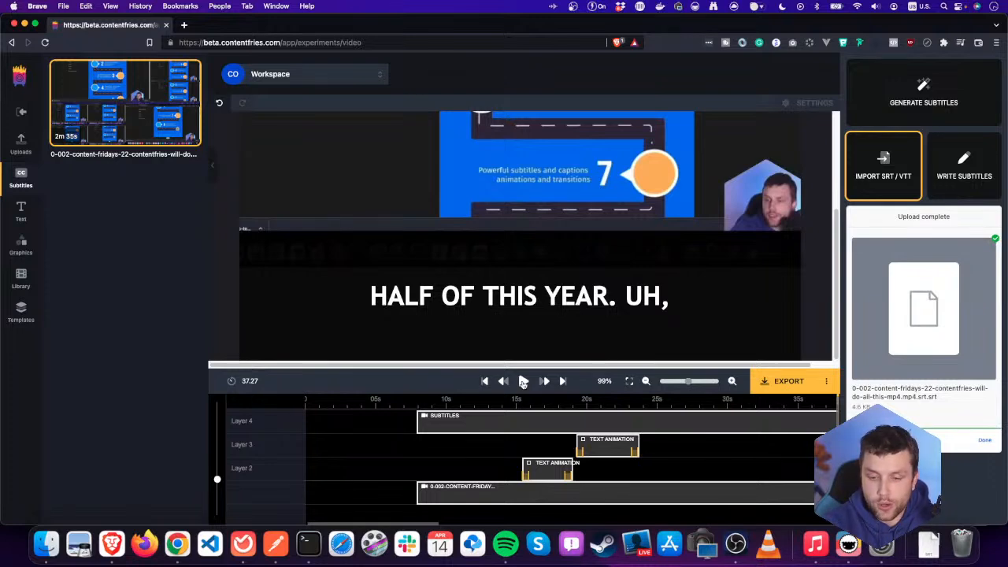
{"action": "left_click", "coordinate": [444, 430]}
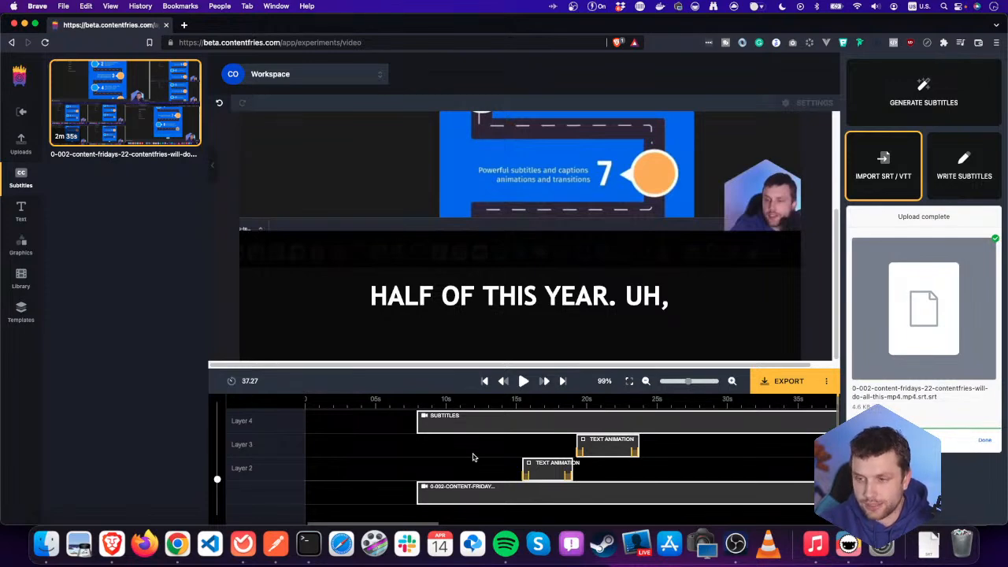
- Move the main video clip back to the start of the timeline and play back the subtitles from about 37 s
{"action": "left_click", "coordinate": [812, 305]}
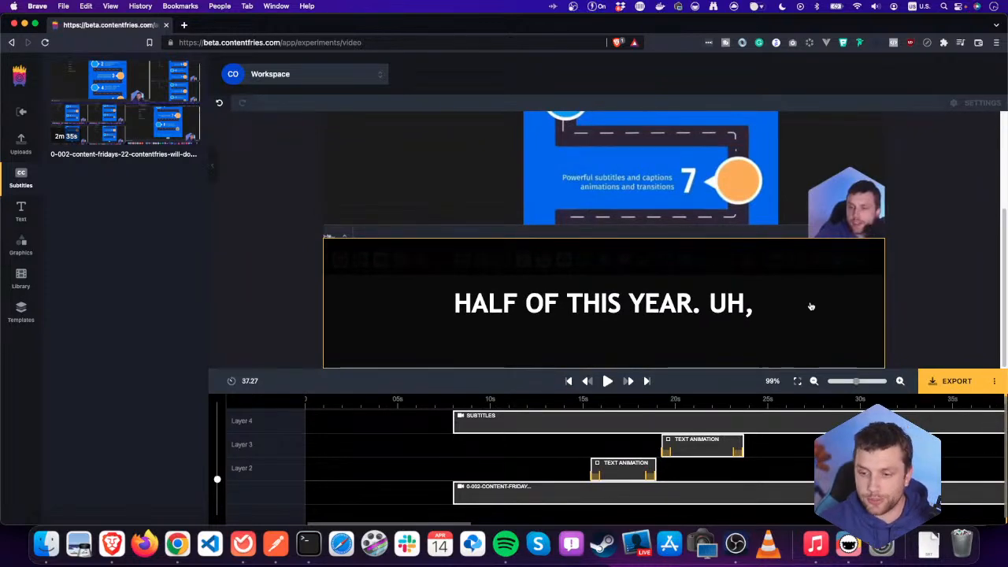
{"action": "left_click_drag", "start_coordinate": [567, 495], "coordinate": [396, 479]}
{"action": "left_click", "coordinate": [607, 381]}
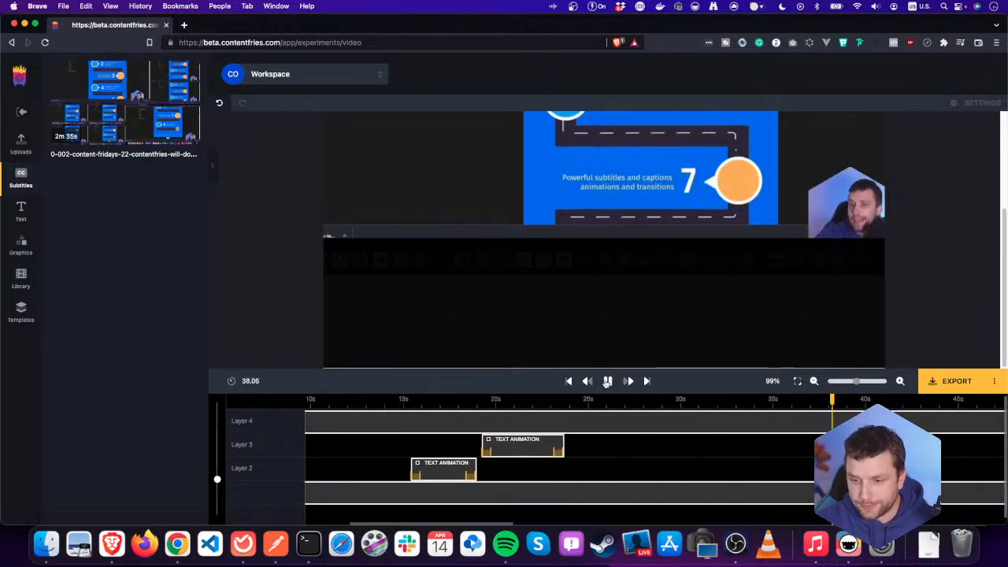
{"action": "left_click", "coordinate": [607, 381]}
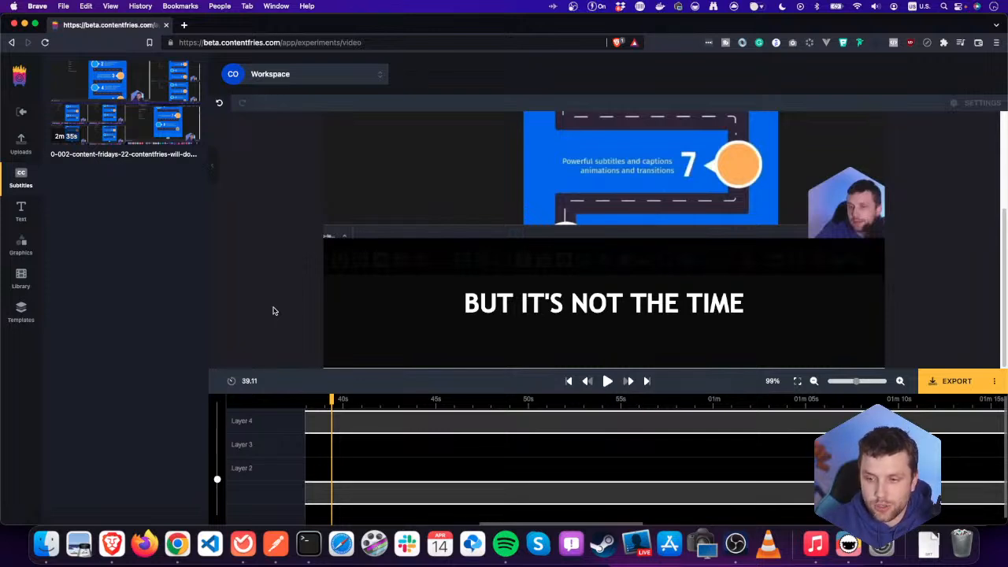
{"action": "left_click", "coordinate": [853, 383]}
{"action": "left_click_drag", "start_coordinate": [853, 384], "coordinate": [839, 384]}
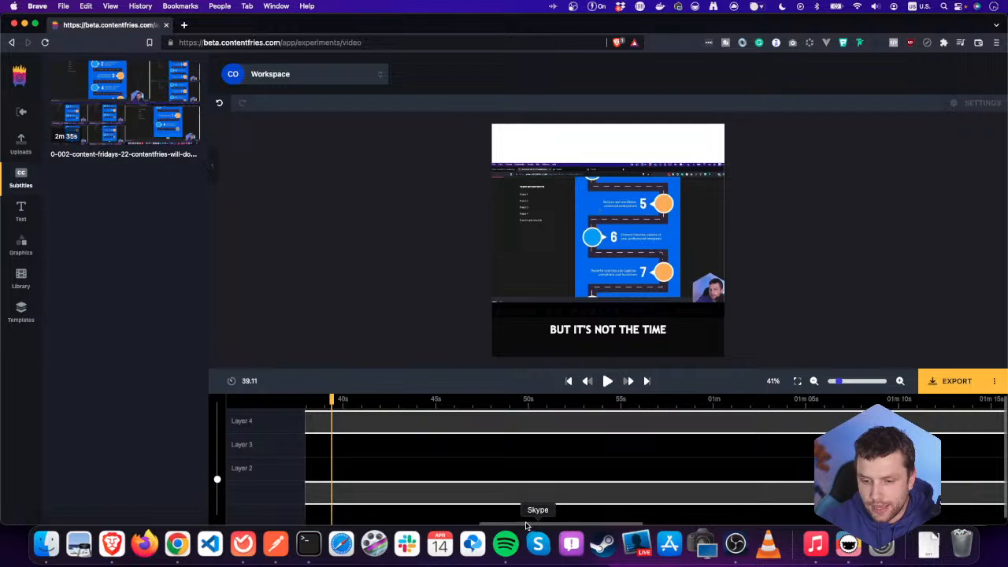
- Return the timeline to its start and add a static headline to the video
{"action": "left_click_drag", "start_coordinate": [528, 524], "coordinate": [339, 517]}
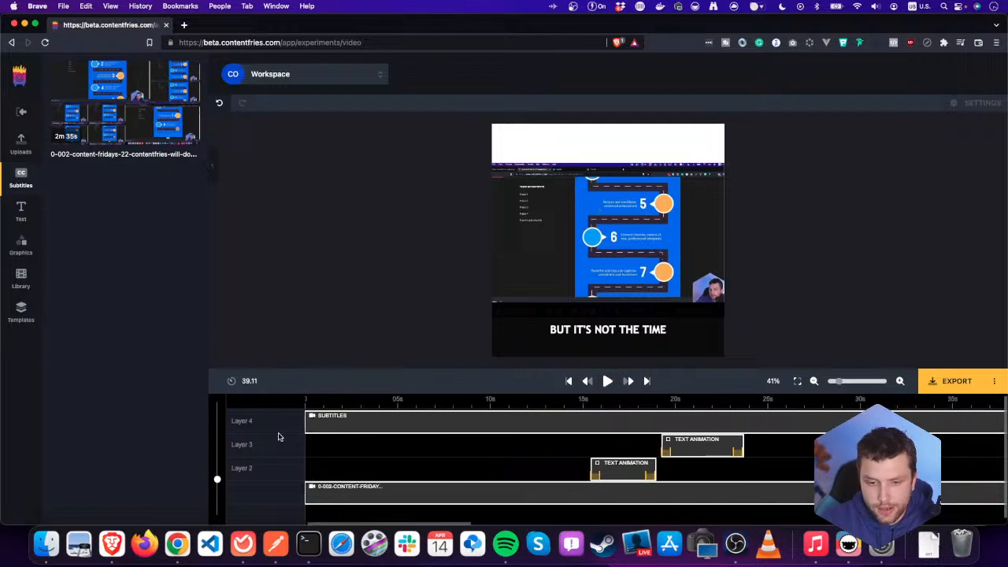
{"action": "left_click", "coordinate": [21, 210]}
{"action": "left_click", "coordinate": [68, 106]}
{"action": "left_click", "coordinate": [105, 137]}
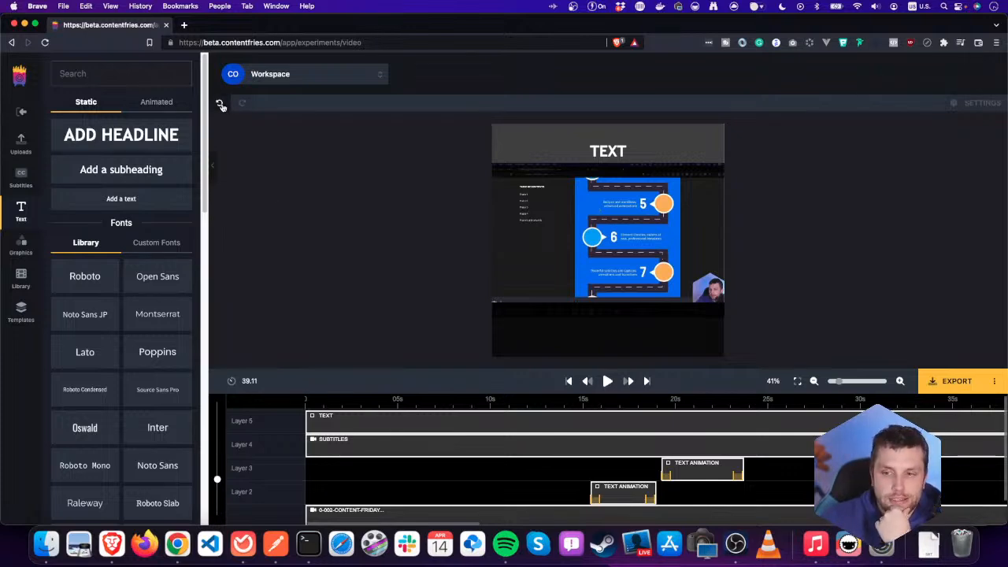
- Undo and redo the addition of the headline twice to test the edit history
{"action": "left_click", "coordinate": [221, 105]}
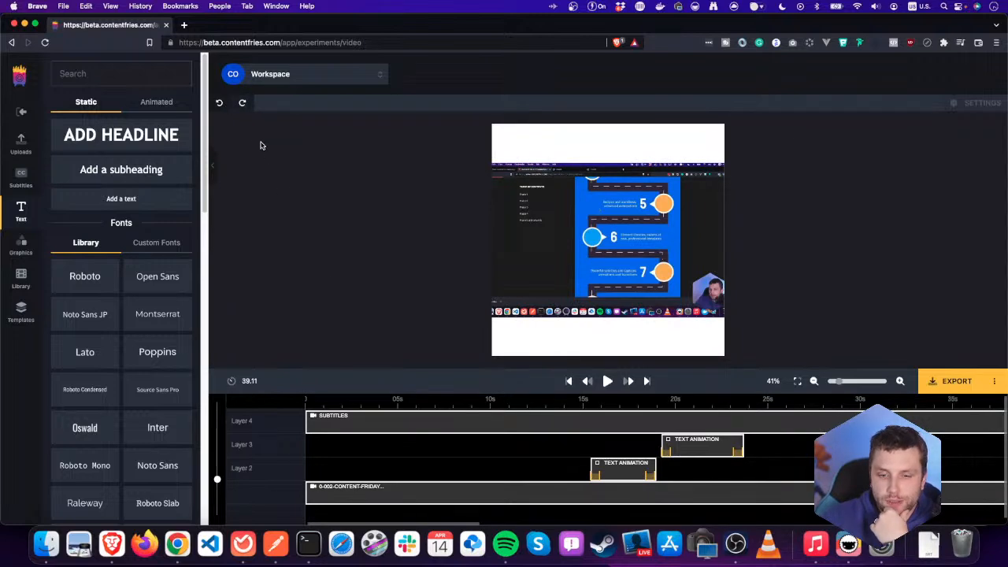
{"action": "left_click", "coordinate": [244, 105]}
{"action": "left_click", "coordinate": [221, 104]}
{"action": "left_click", "coordinate": [242, 104]}
- Delete the headline above the video, and undo its deletion
{"action": "left_click", "coordinate": [653, 152]}
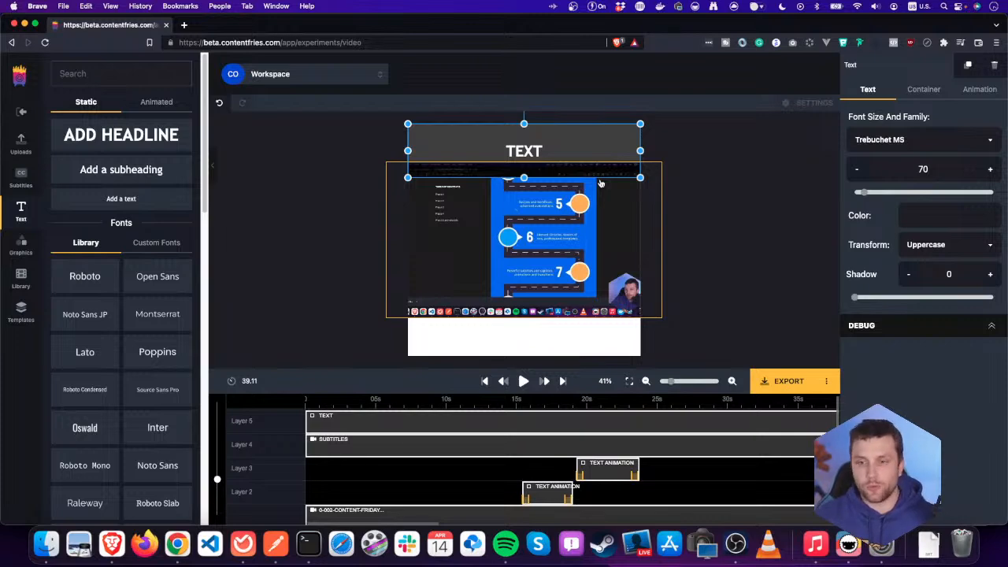
{"action": "left_click", "coordinate": [993, 65]}
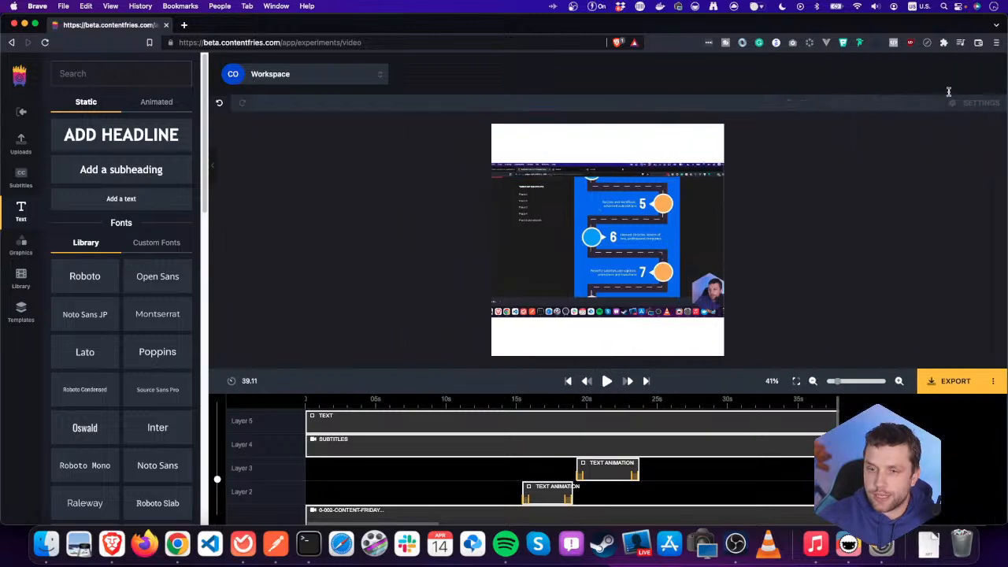
{"action": "left_click", "coordinate": [220, 104]}
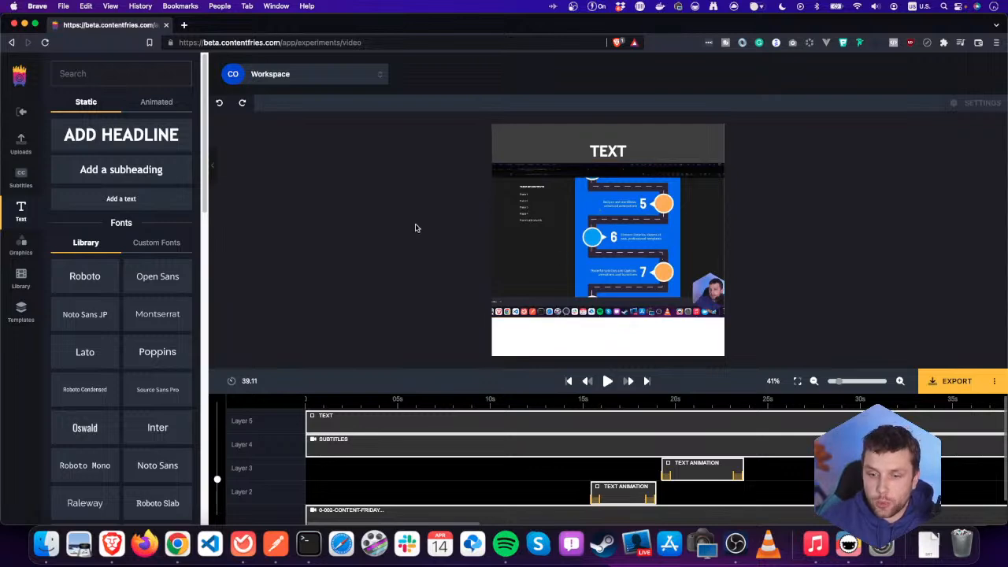
- Play back the video with the headline briefly from about 39 s
{"action": "left_click", "coordinate": [606, 380]}
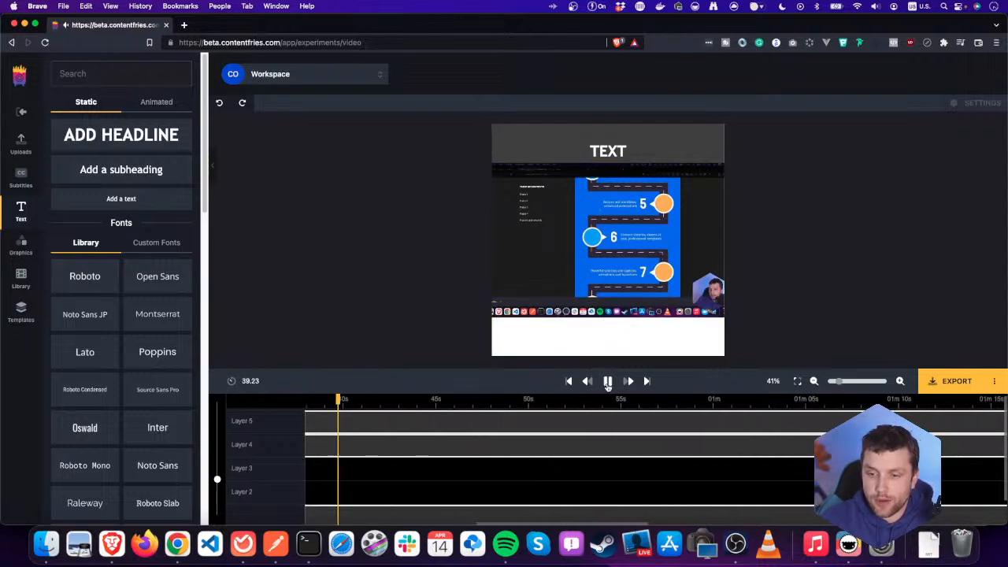
{"action": "left_click", "coordinate": [607, 382]}
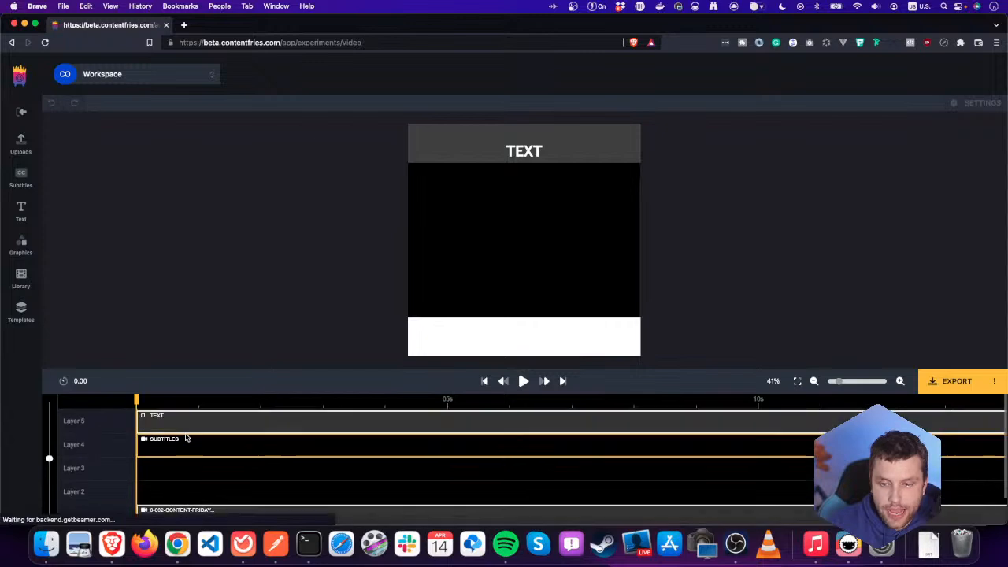
- Select the subtitles in the reloaded project and play back the first text animation from about 16 s to 18 s
{"action": "scroll", "coordinate": [178, 436], "scroll_direction": "down", "scroll_amount": 1}
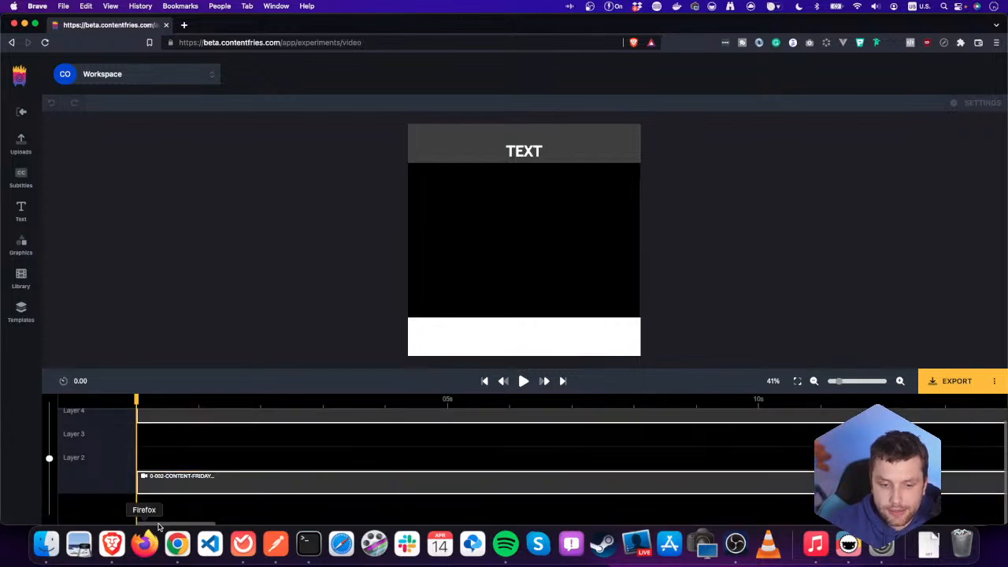
{"action": "left_click_drag", "start_coordinate": [160, 524], "coordinate": [259, 526]}
{"action": "left_click", "coordinate": [361, 425]}
{"action": "left_click", "coordinate": [224, 403]}
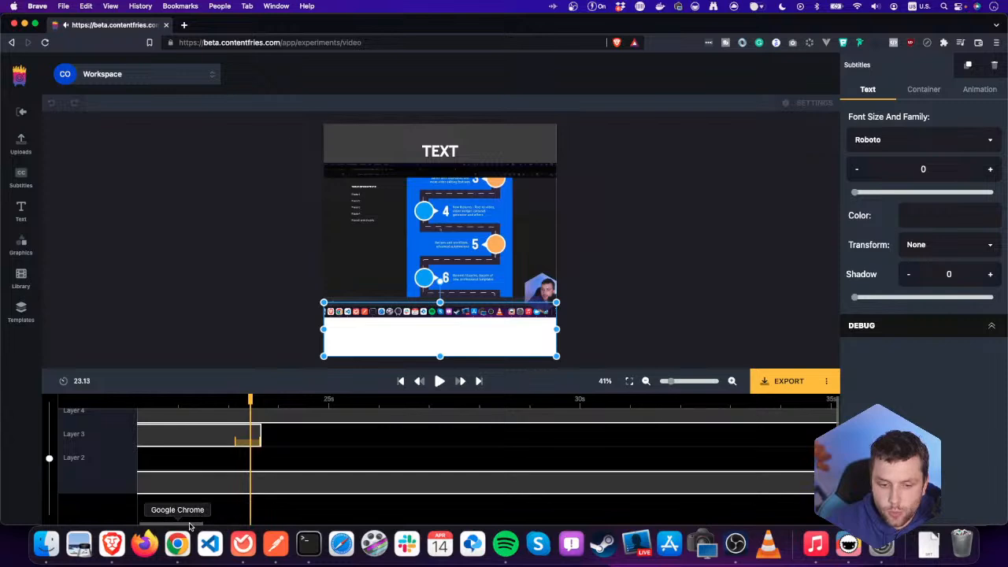
{"action": "left_click_drag", "start_coordinate": [189, 525], "coordinate": [262, 525]}
{"action": "left_click", "coordinate": [282, 399]}
{"action": "left_click", "coordinate": [439, 382]}
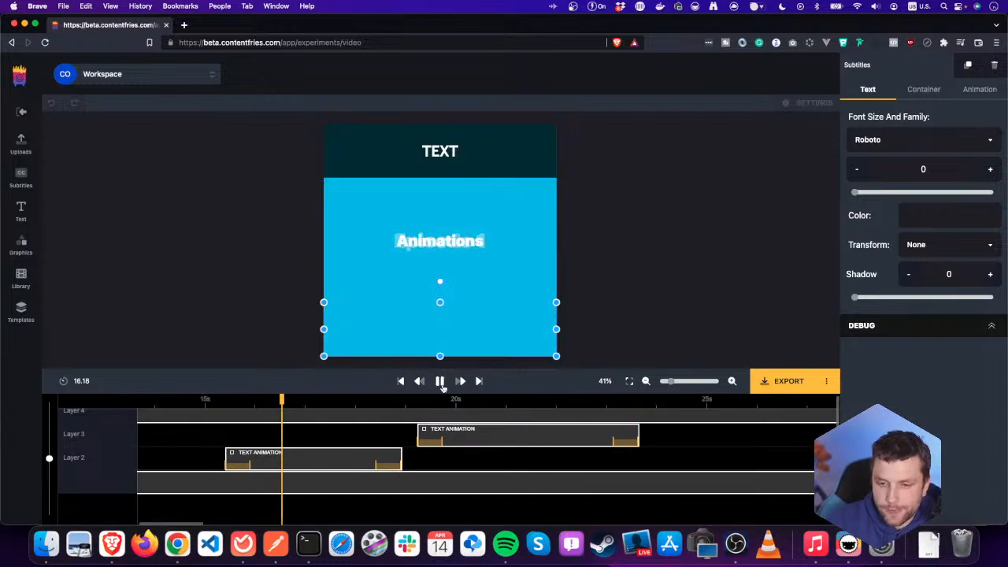
{"action": "left_click", "coordinate": [439, 381]}
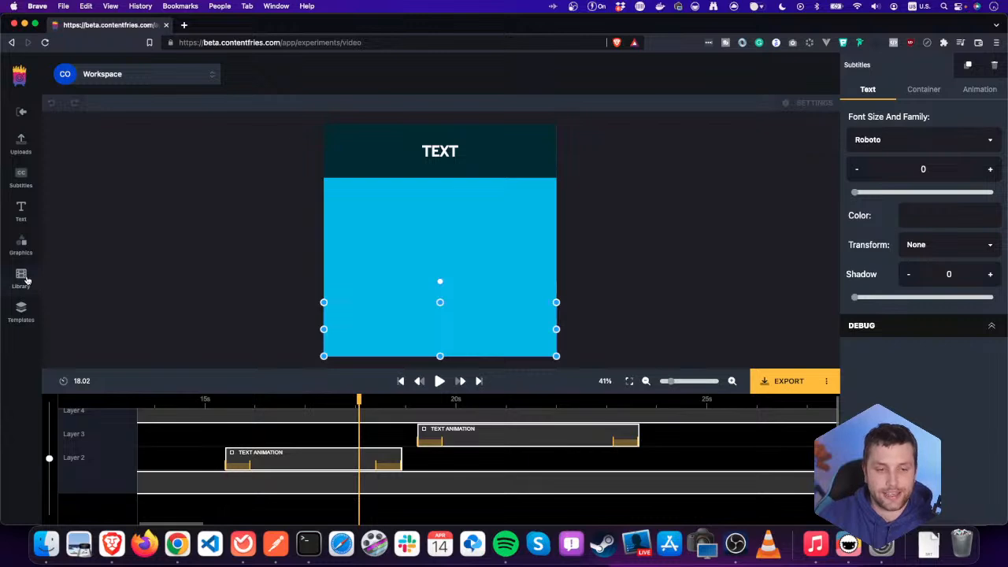
- Search the GIPHY media library for "fries" and look through the matching GIFs, stickers, text and videos
{"action": "left_click", "coordinate": [23, 277]}
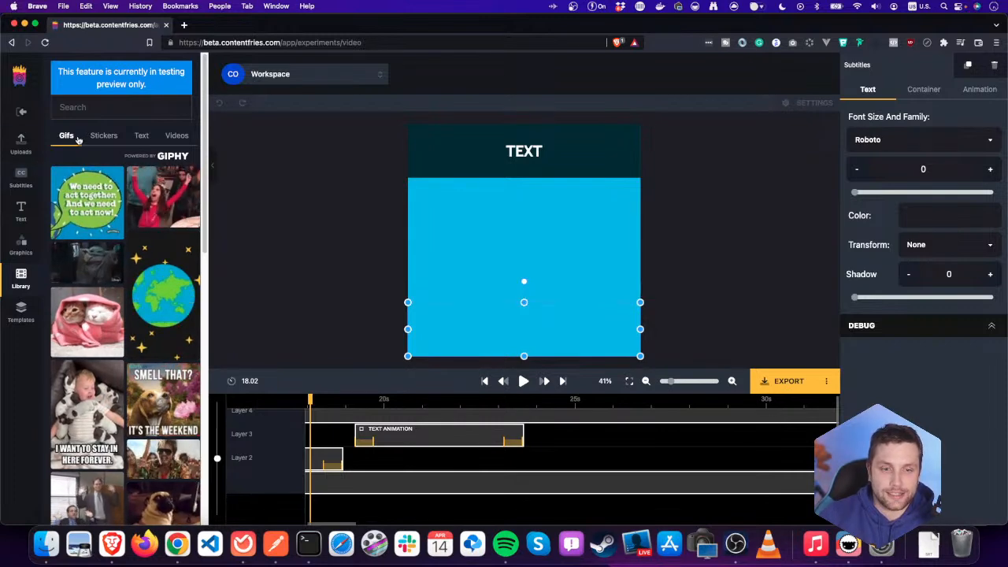
{"action": "scroll", "coordinate": [114, 199], "scroll_direction": "down", "scroll_amount": 1}
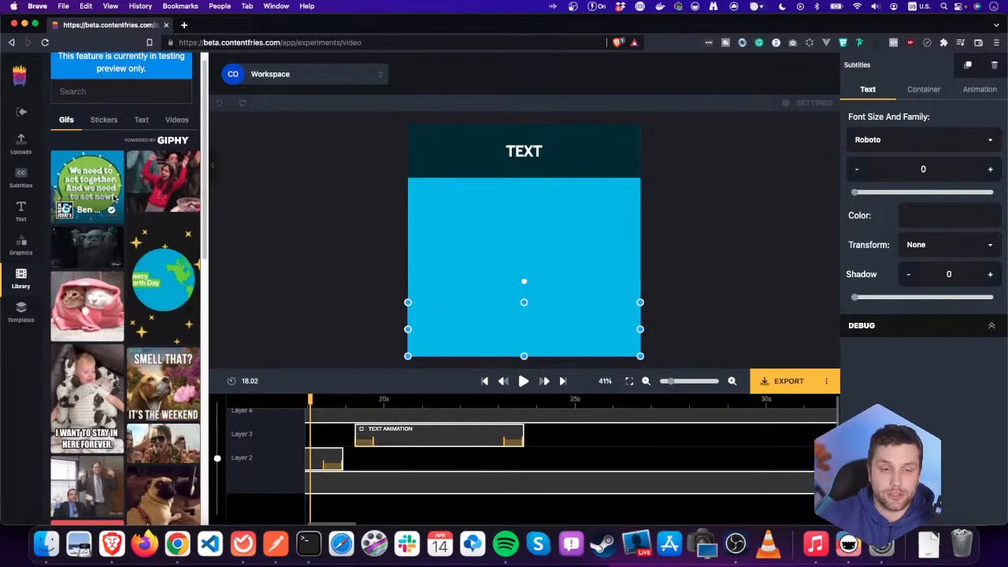
{"action": "scroll", "coordinate": [114, 199], "scroll_direction": "up", "scroll_amount": 1}
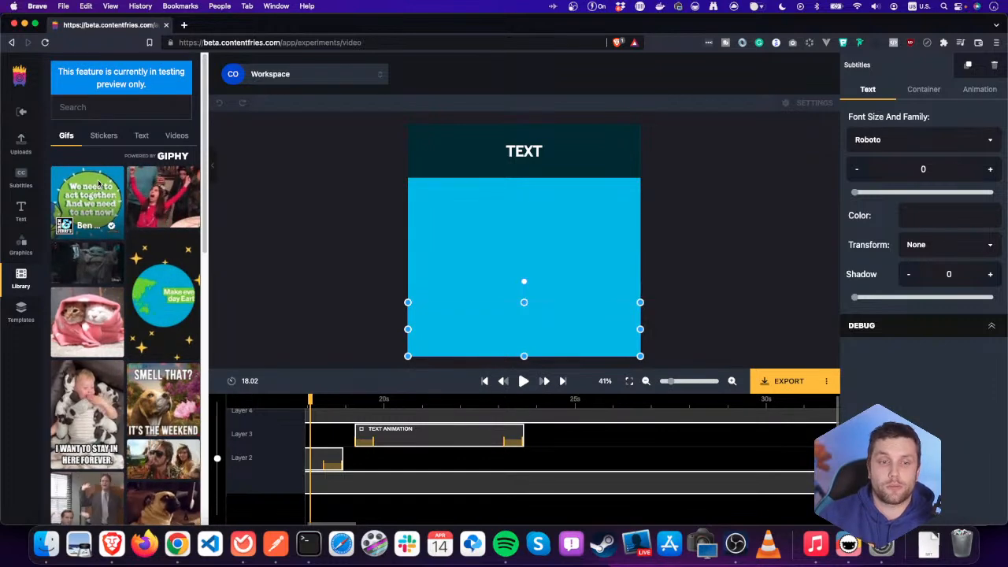
{"action": "left_click", "coordinate": [92, 114]}
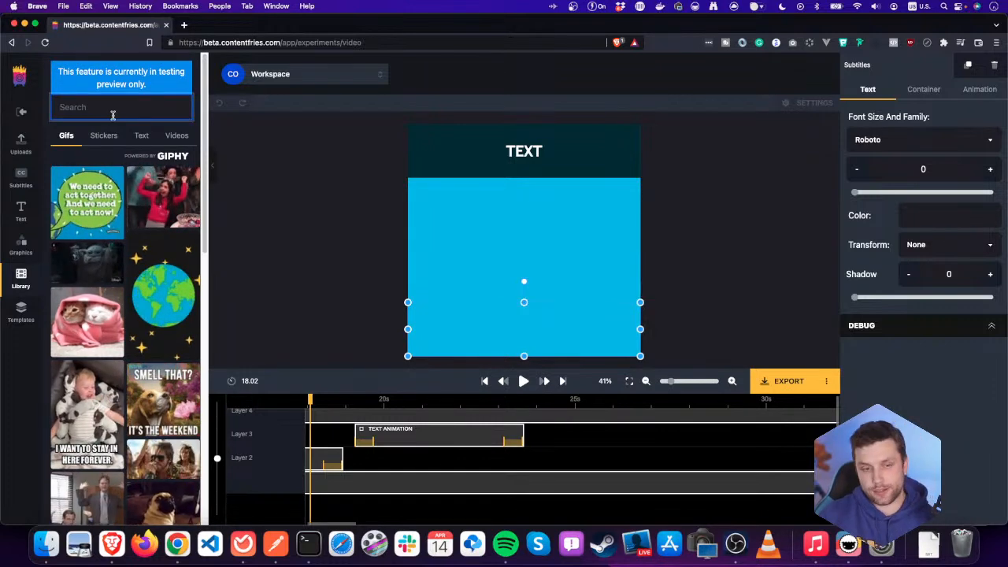
{"action": "type", "text": "fries"}
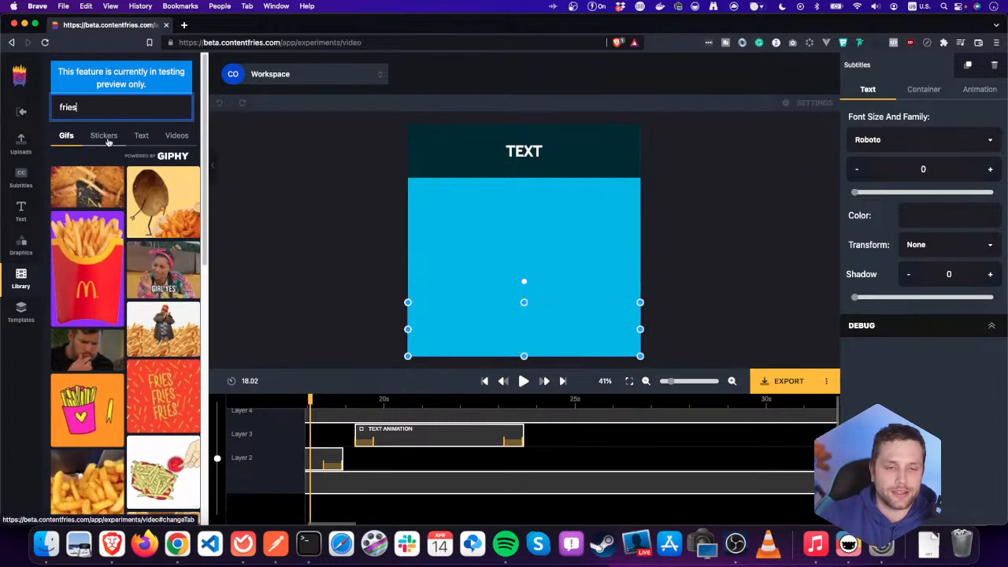
{"action": "left_click", "coordinate": [108, 140]}
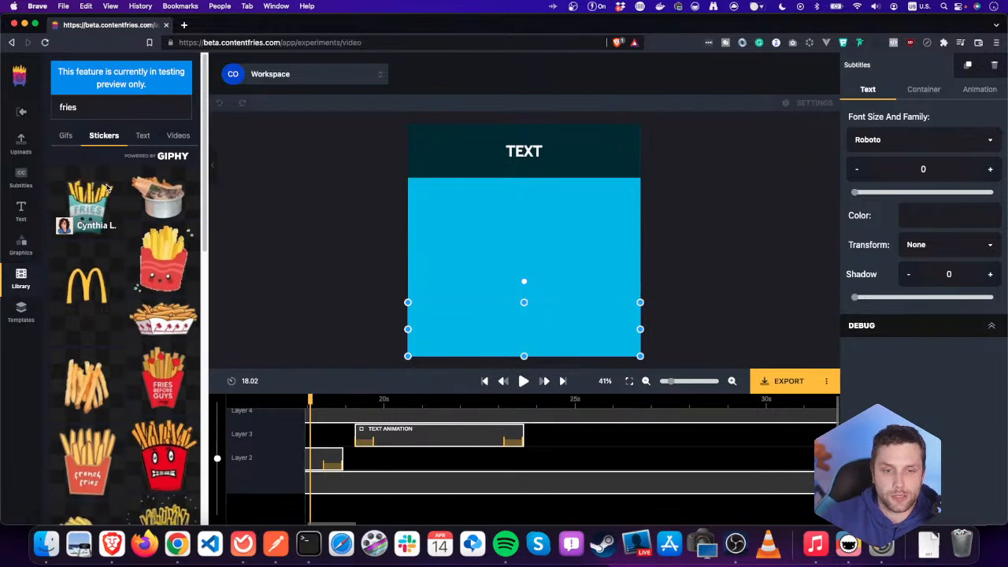
{"action": "left_click", "coordinate": [141, 138]}
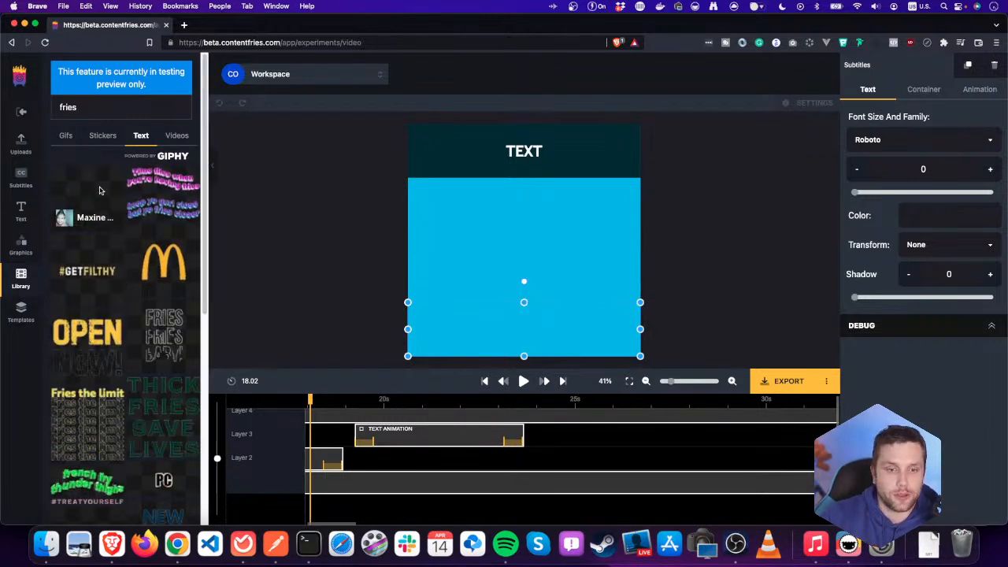
{"action": "left_click", "coordinate": [177, 136]}
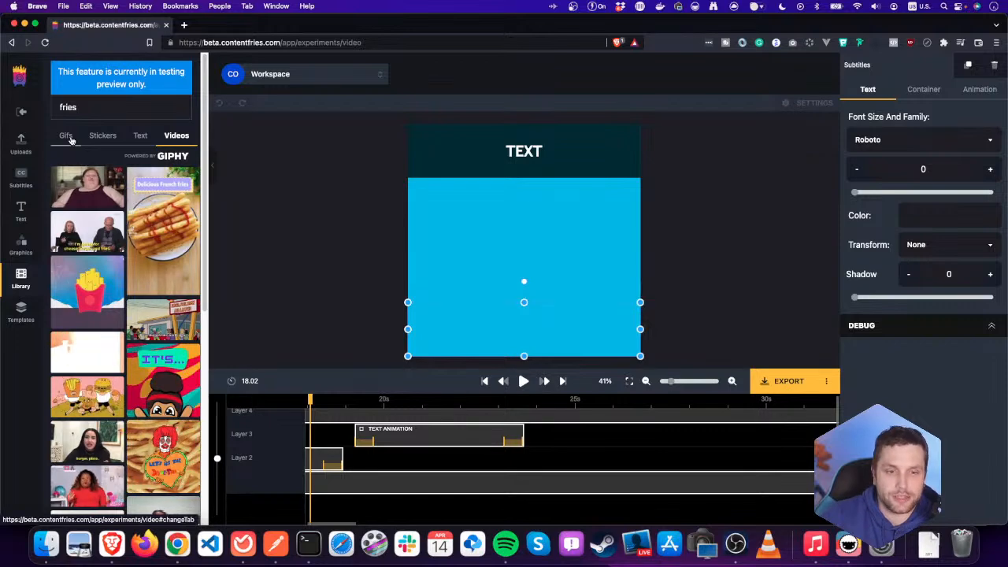
{"action": "left_click", "coordinate": [68, 137]}
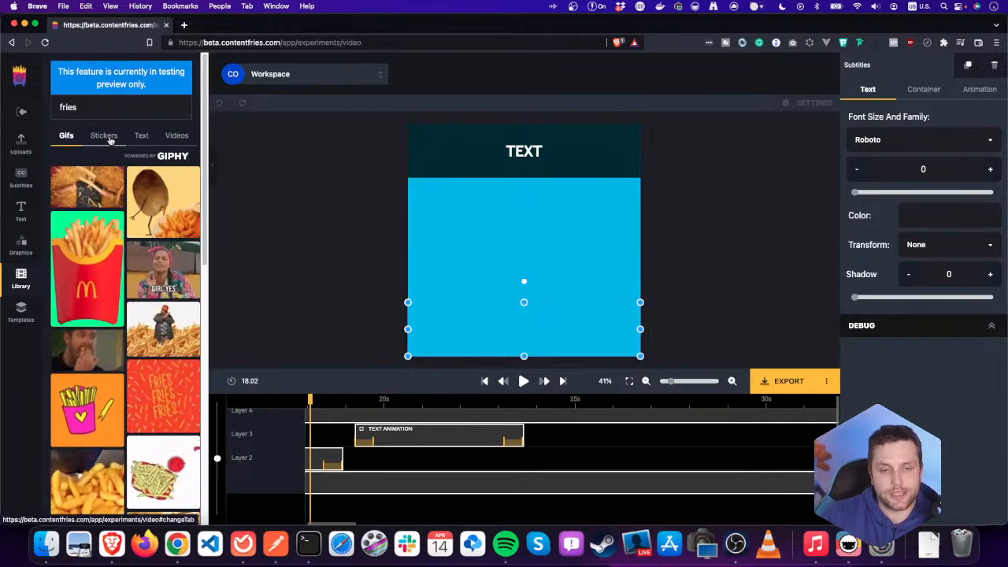
{"action": "left_click", "coordinate": [110, 138]}
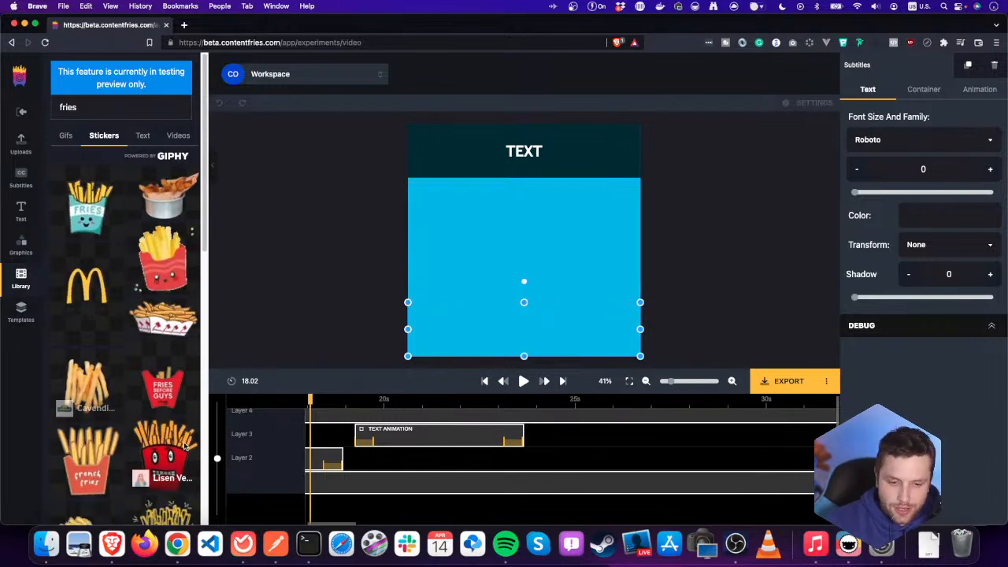
- Rescale the timeline to show roughly its first 50 s, with both text animations in view
{"action": "left_click_drag", "start_coordinate": [218, 460], "coordinate": [218, 499]}
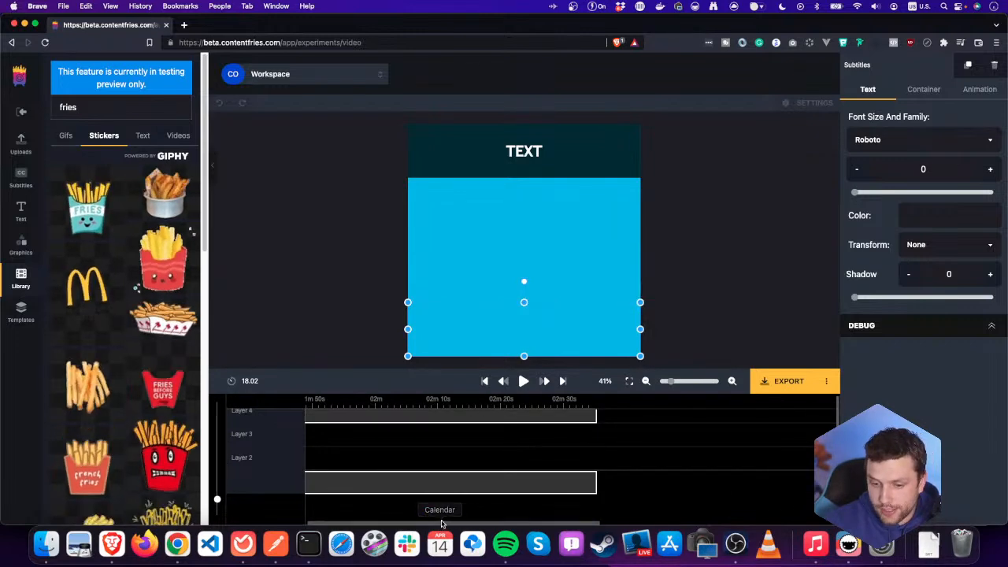
{"action": "left_click_drag", "start_coordinate": [442, 523], "coordinate": [420, 526]}
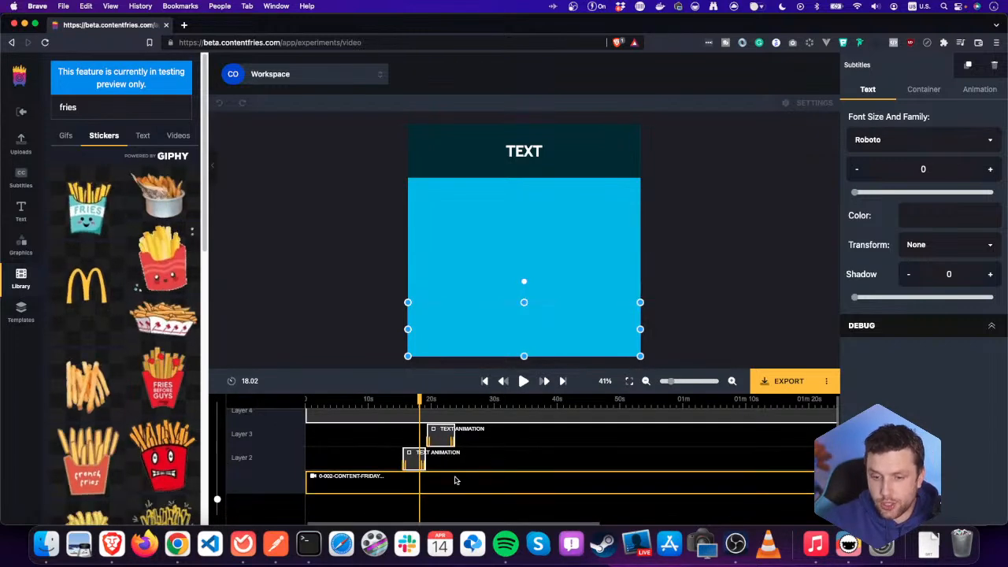
{"action": "left_click_drag", "start_coordinate": [218, 501], "coordinate": [218, 489]}
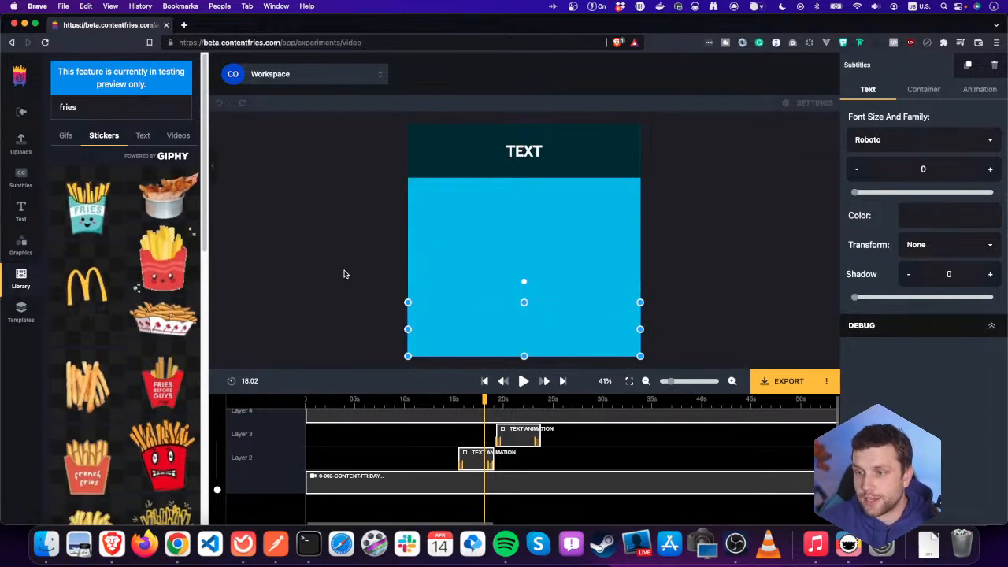
- Review the uploaded files, the video available for subtitles, and the static text and font options
{"action": "left_click", "coordinate": [22, 147]}
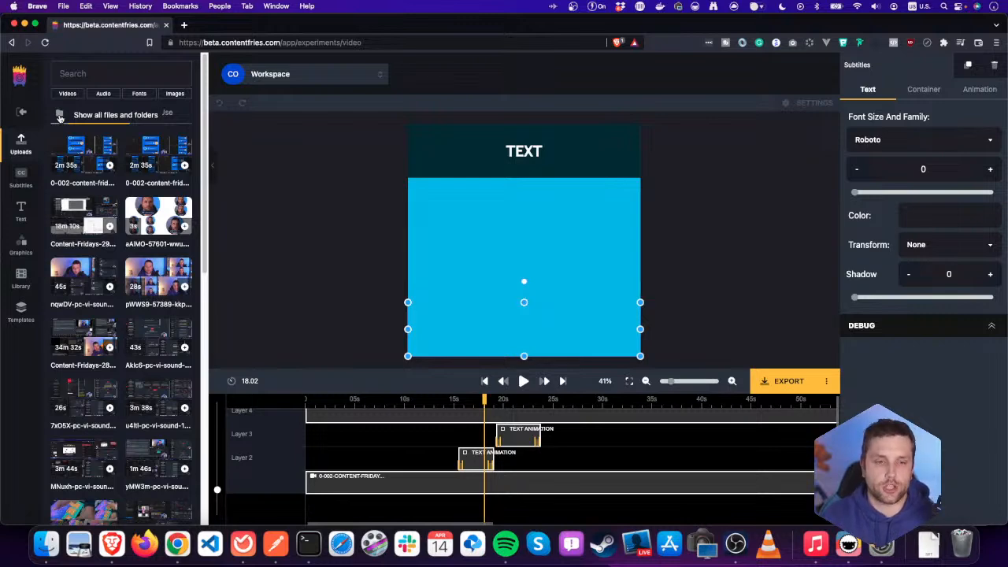
{"action": "left_click", "coordinate": [21, 178]}
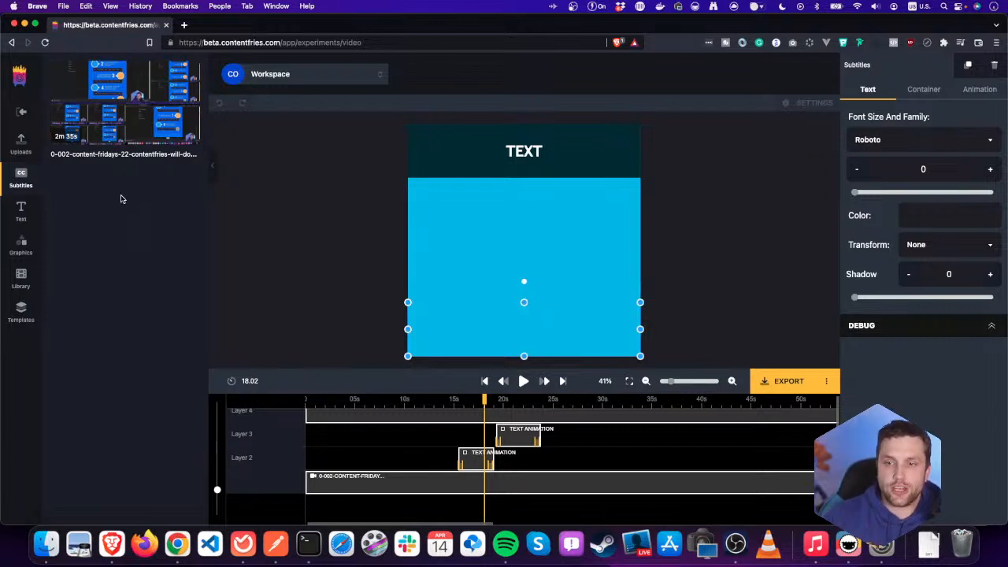
{"action": "left_click", "coordinate": [22, 209]}
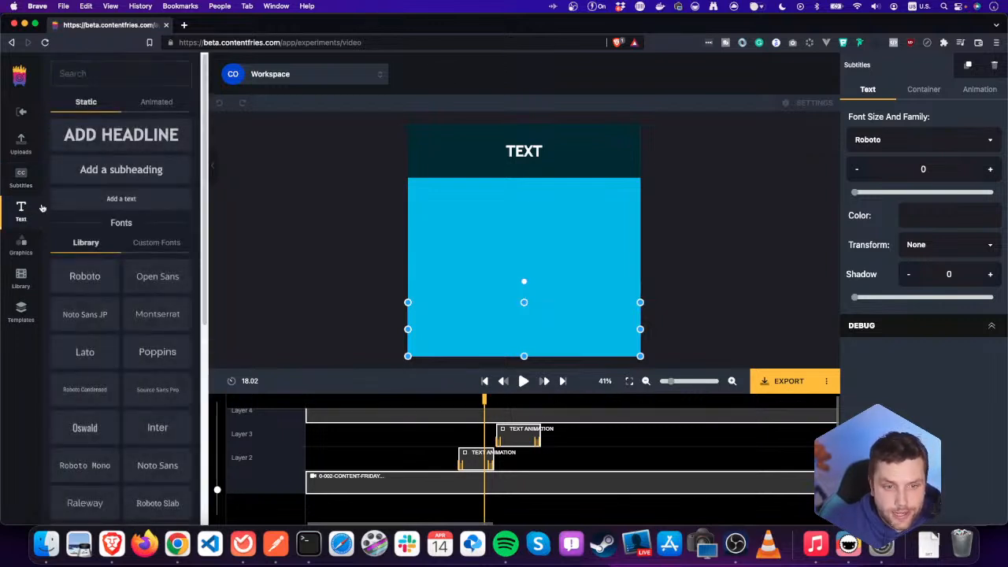
{"action": "scroll", "coordinate": [128, 193], "scroll_direction": "down", "scroll_amount": 1}
{"action": "scroll", "coordinate": [131, 192], "scroll_direction": "up", "scroll_amount": 1}
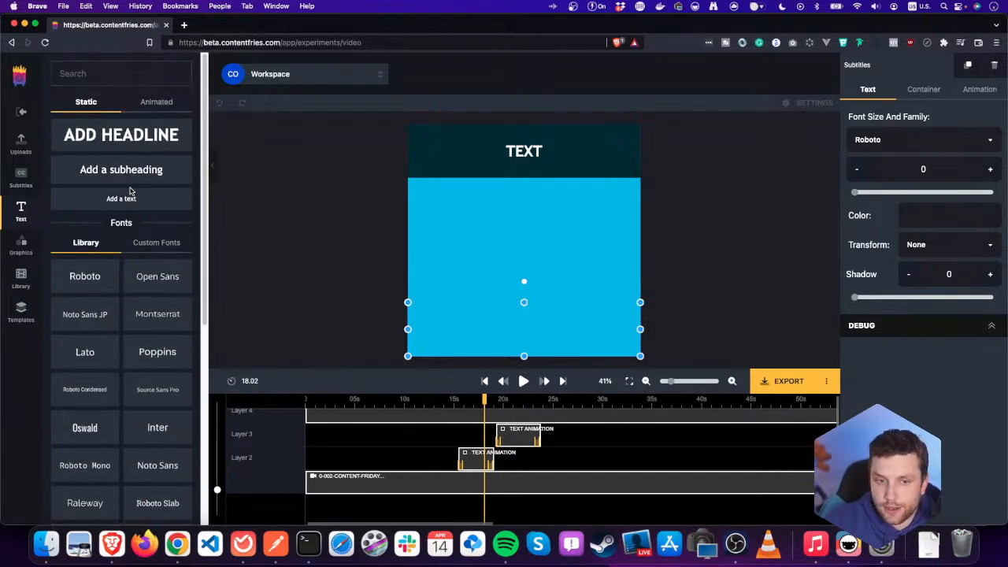
{"action": "scroll", "coordinate": [130, 192], "scroll_direction": "down", "scroll_amount": 2}
{"action": "scroll", "coordinate": [130, 193], "scroll_direction": "up", "scroll_amount": 2}
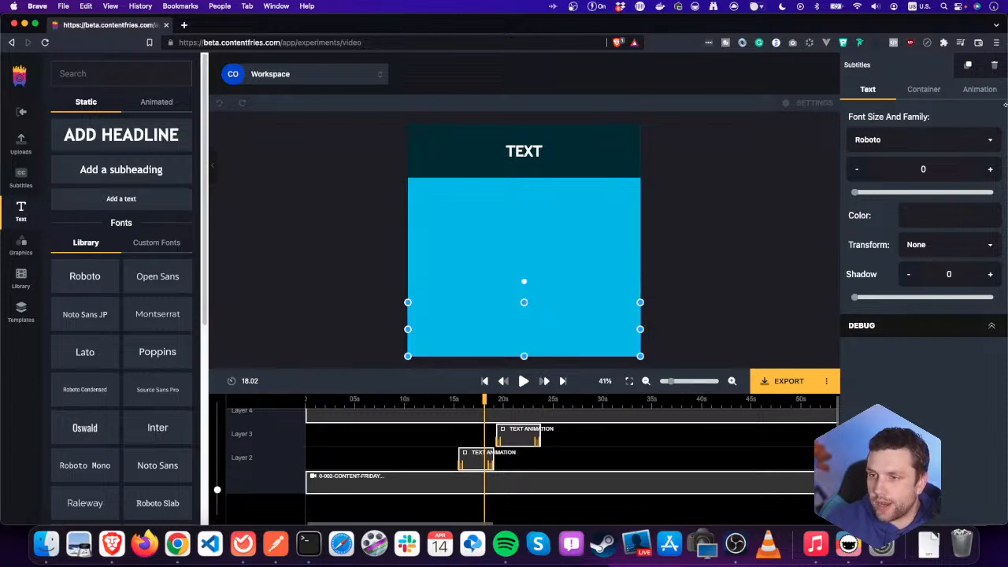
- Examine the container settings of the selected subtitles
{"action": "left_click", "coordinate": [925, 91]}
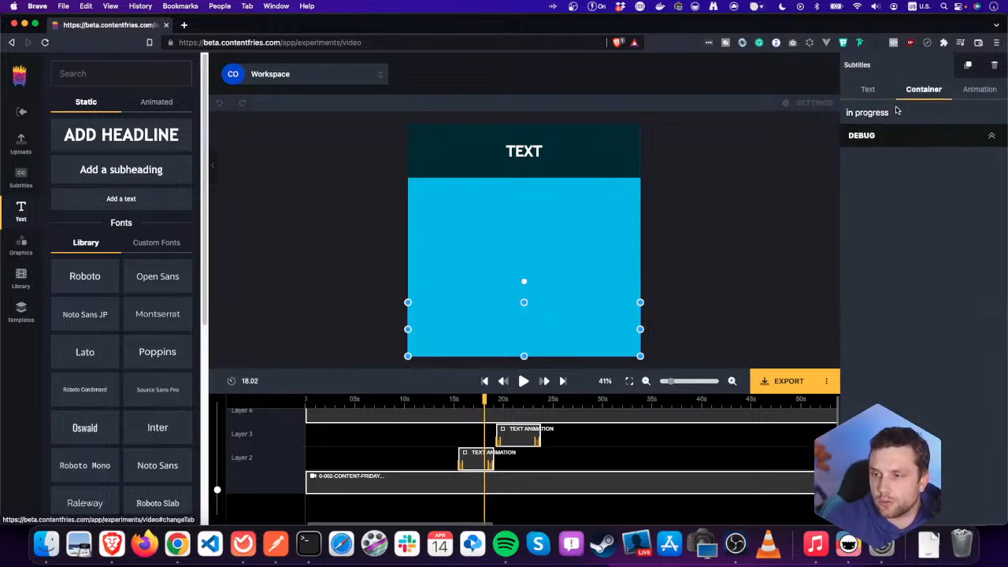
{"action": "left_click_drag", "start_coordinate": [899, 115], "coordinate": [864, 110]}
{"action": "left_click", "coordinate": [865, 110]}
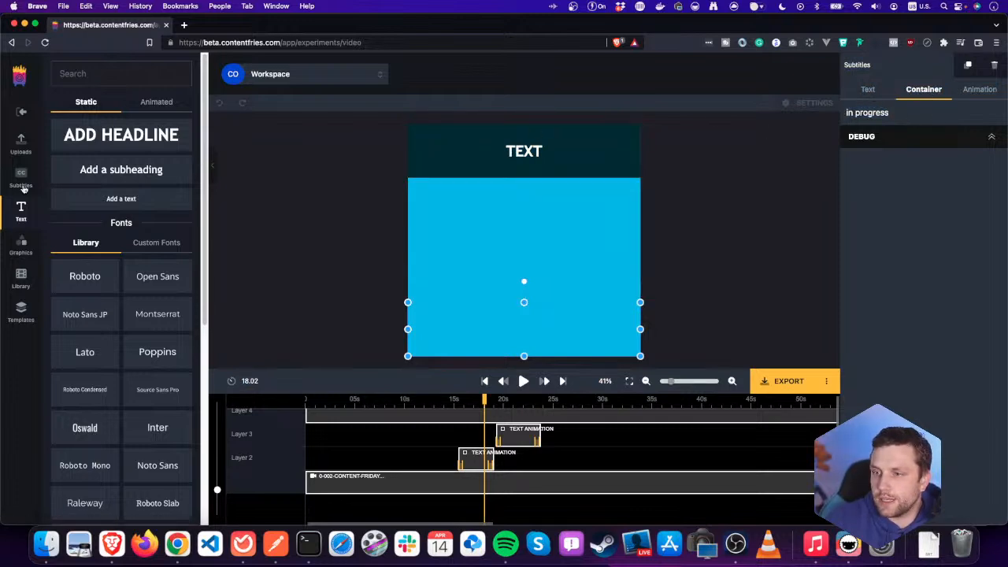
- Check the graphics section and the fries stickers in the library, and select the headline above the video
{"action": "left_click", "coordinate": [22, 247]}
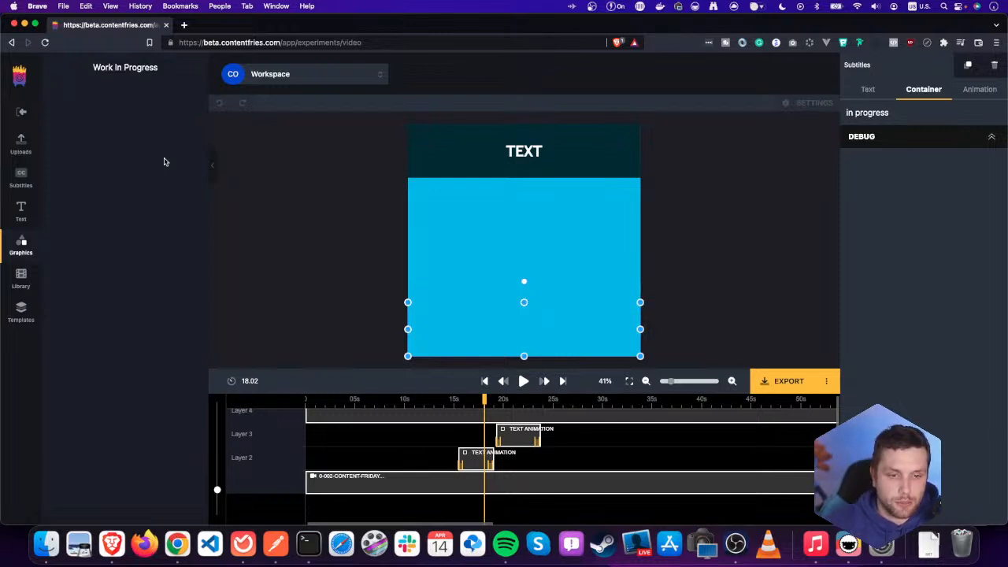
{"action": "left_click", "coordinate": [28, 282]}
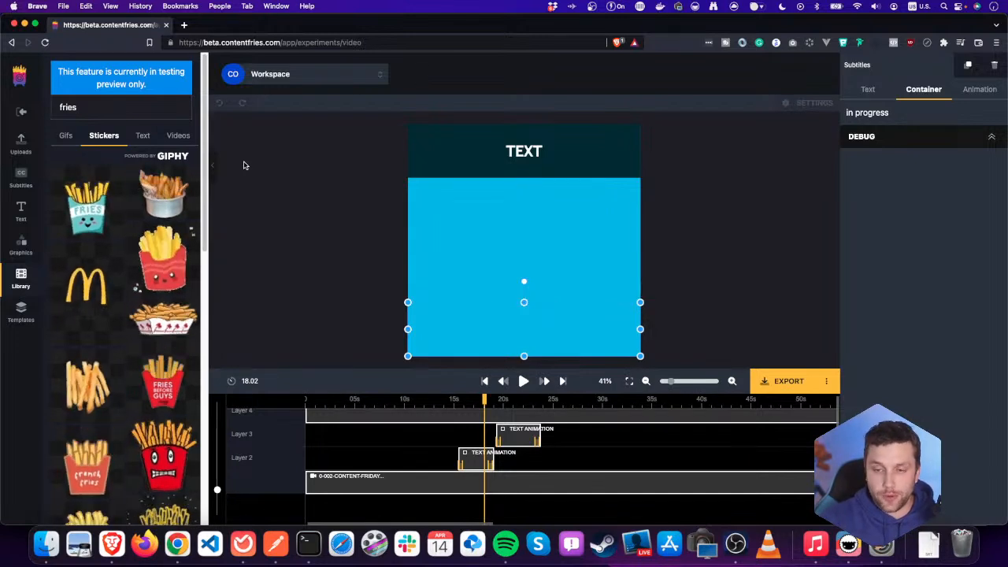
{"action": "left_click", "coordinate": [524, 142]}
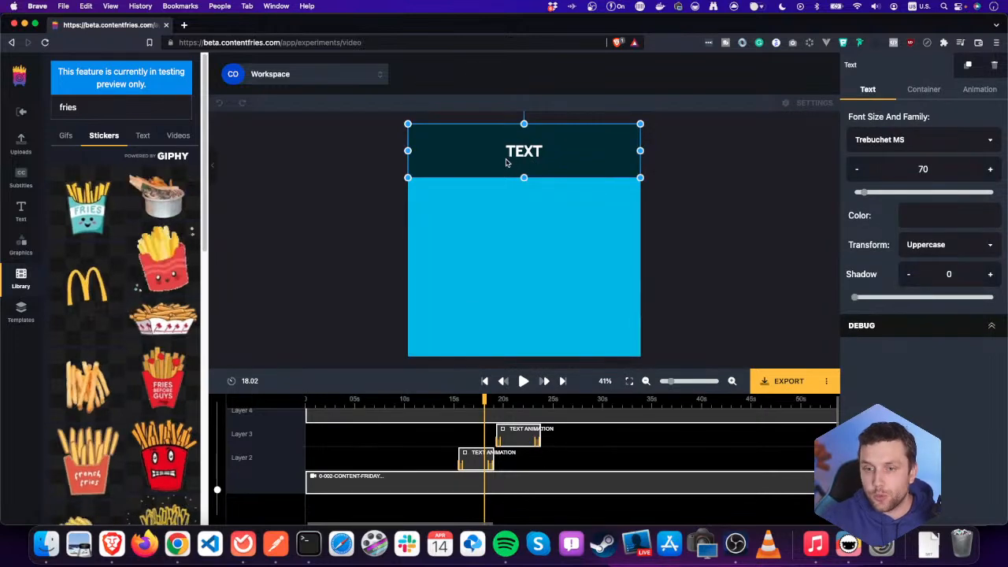